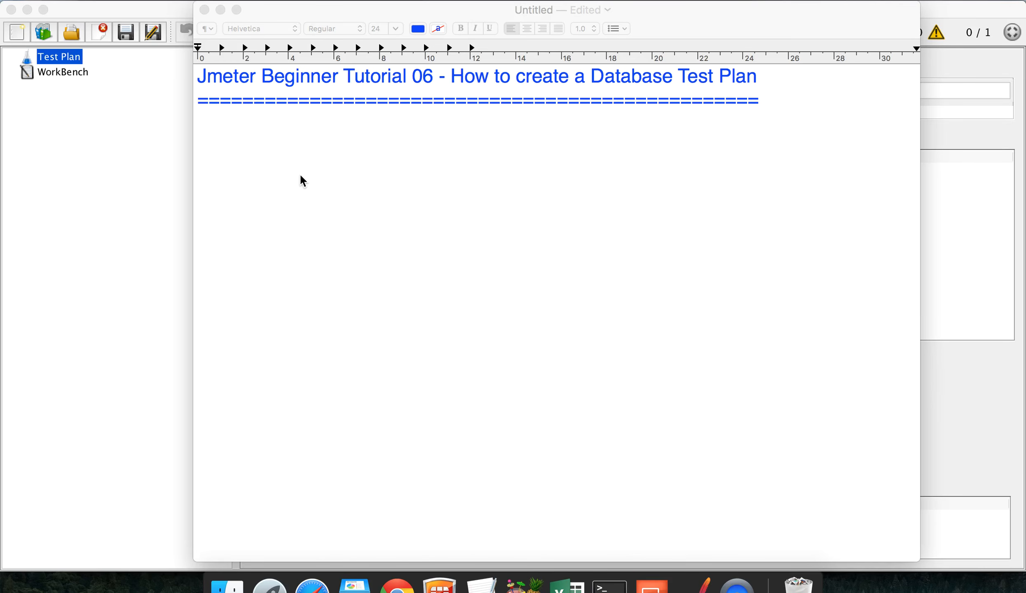
Step: Type 'Step 1 - Add Thread Group' on the empty line below the notes title
left_click(266, 145)
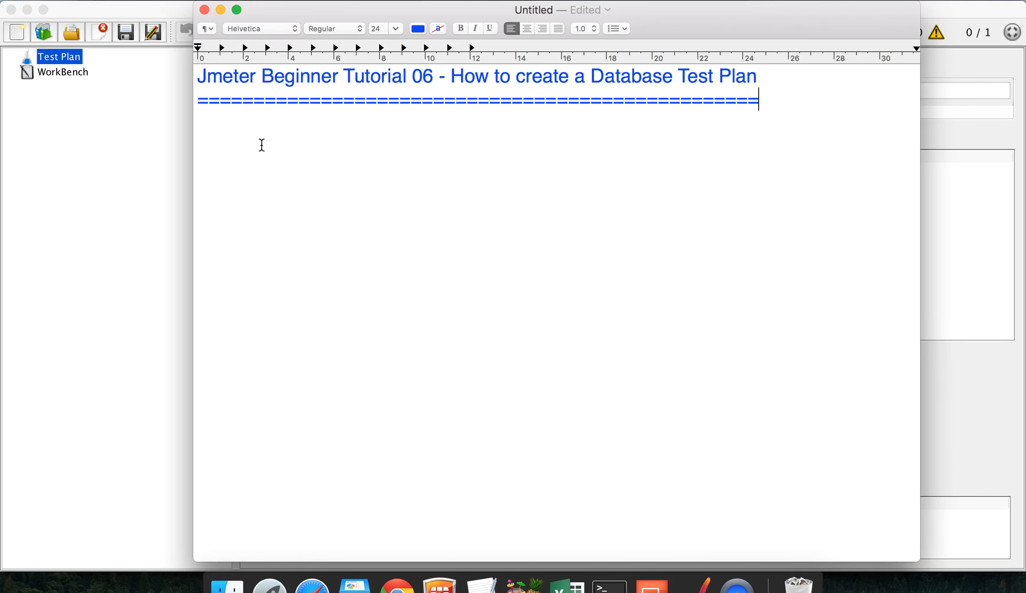
type("Step 1 - Add ")
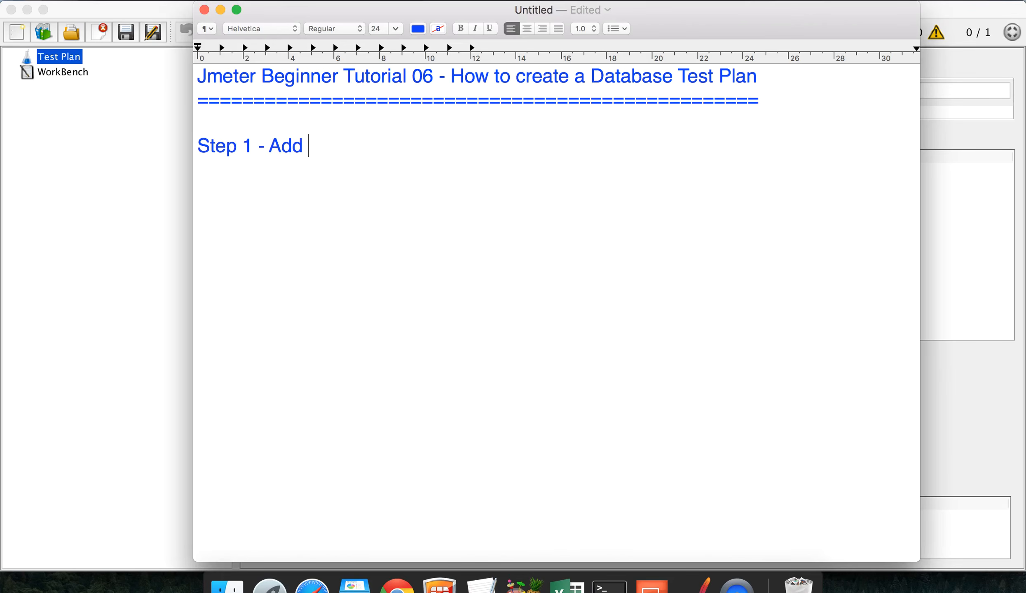
type("Thread G")
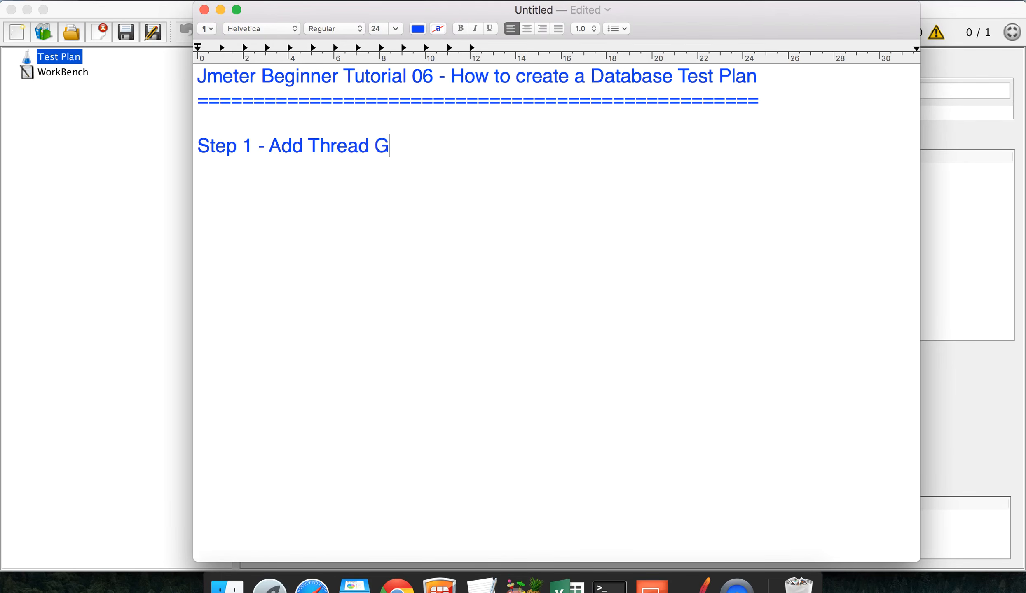
type("roup")
Step: Add a Thread Group to the JMeter Test Plan
left_click(107, 117)
right_click(61, 61)
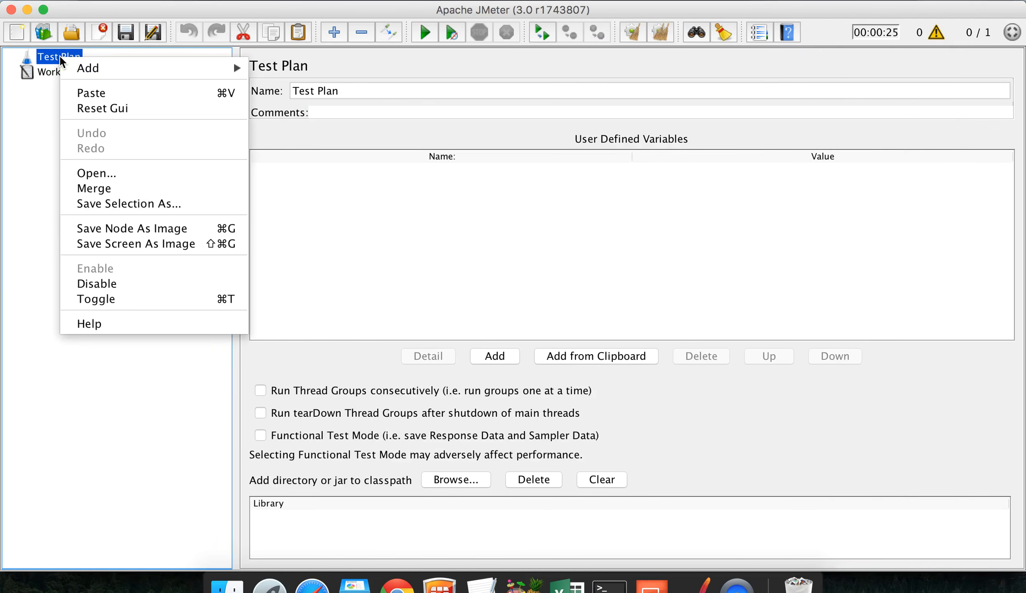
mouse_move(103, 69)
mouse_move(278, 71)
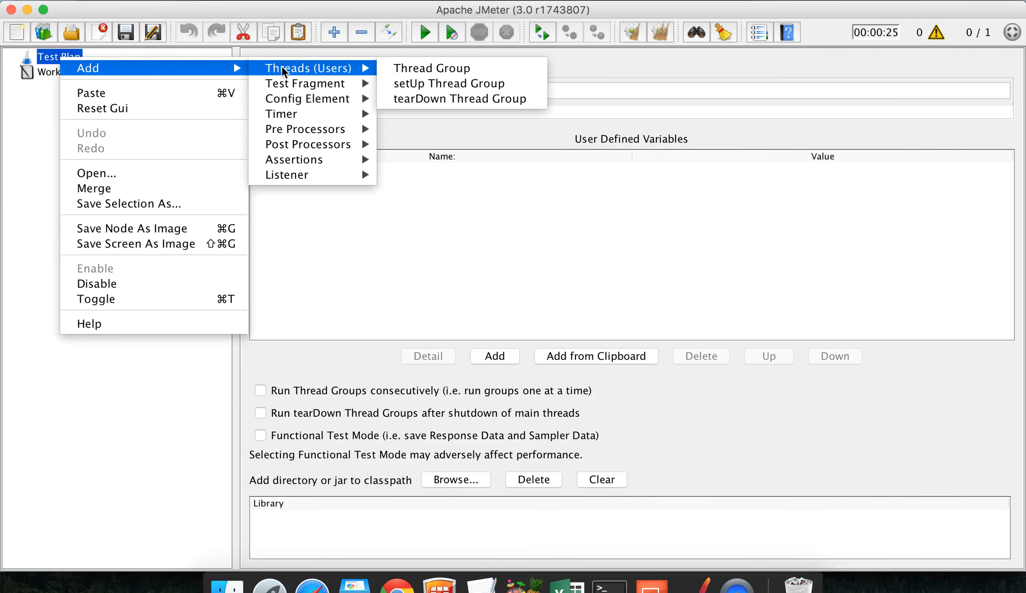
left_click(410, 69)
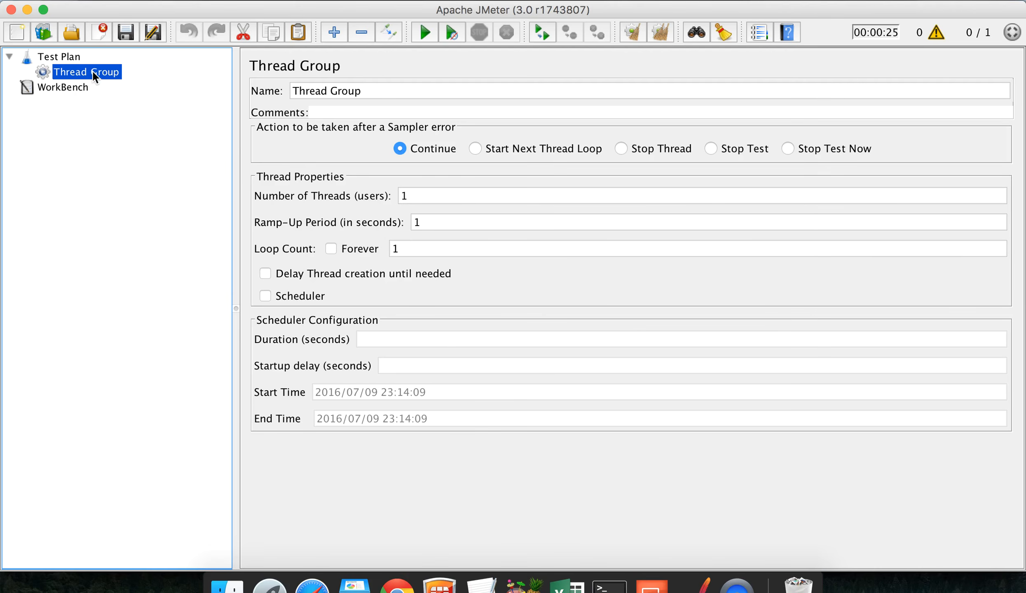
Step: Add a JDBC Connection Configuration config element under the Thread Group
right_click(114, 76)
mouse_move(150, 87)
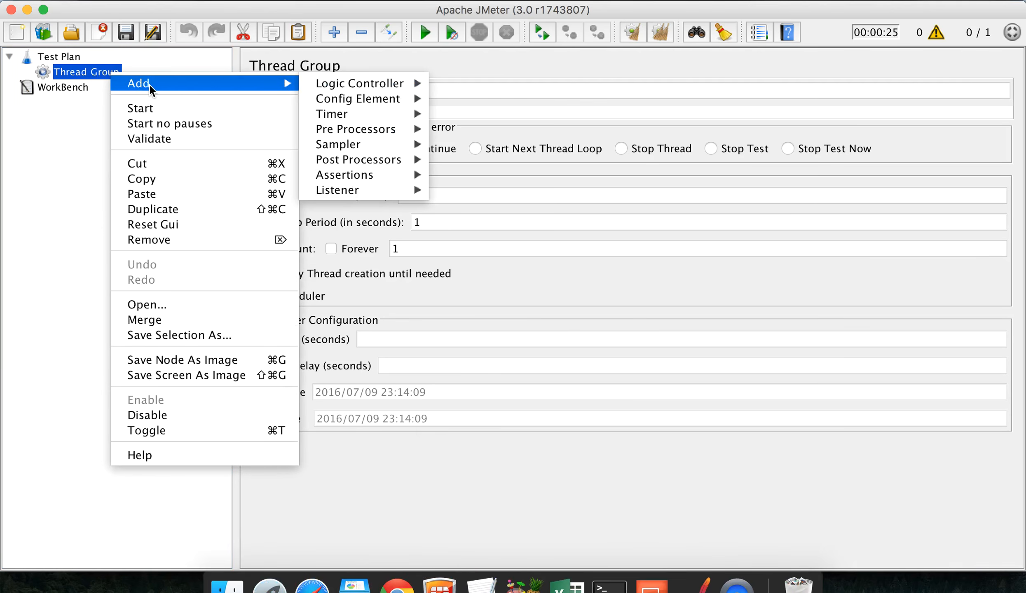
mouse_move(350, 101)
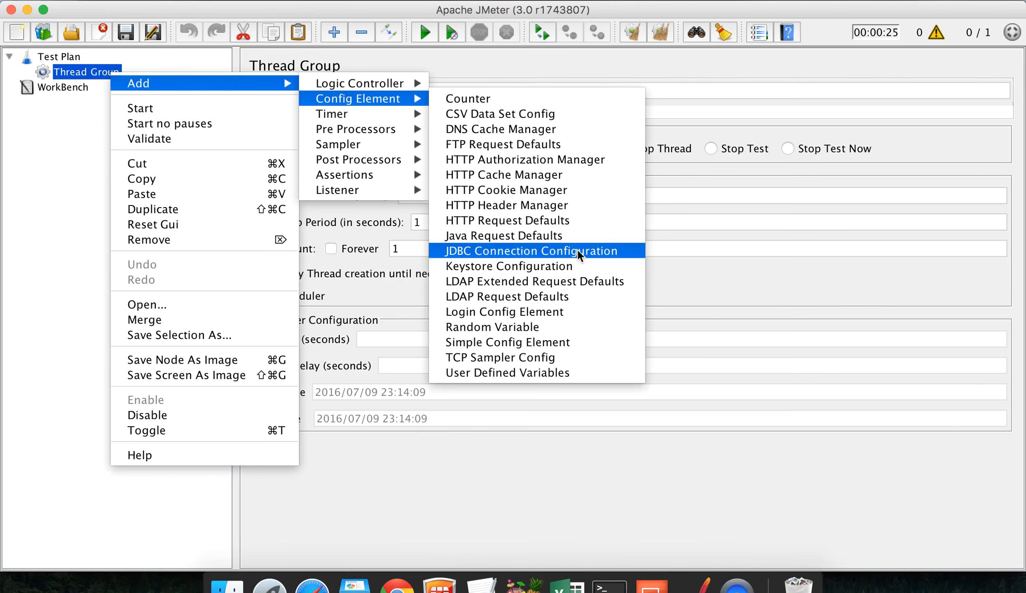
left_click(523, 252)
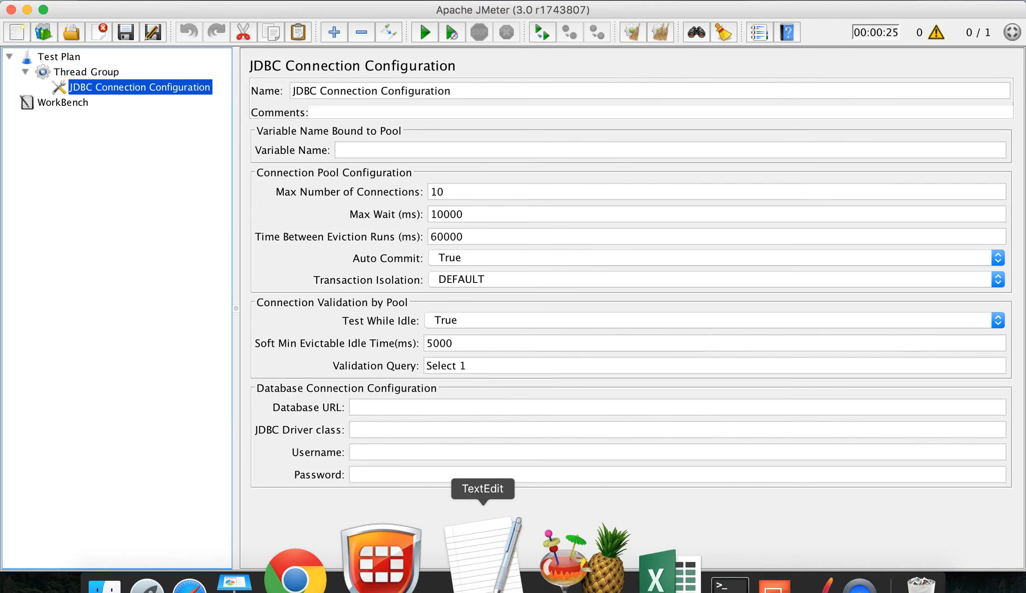
Step: Add the note 'Step 2 - Add JDBC Conn Config l Provide the details of our DB', then return to JMeter
left_click(483, 589)
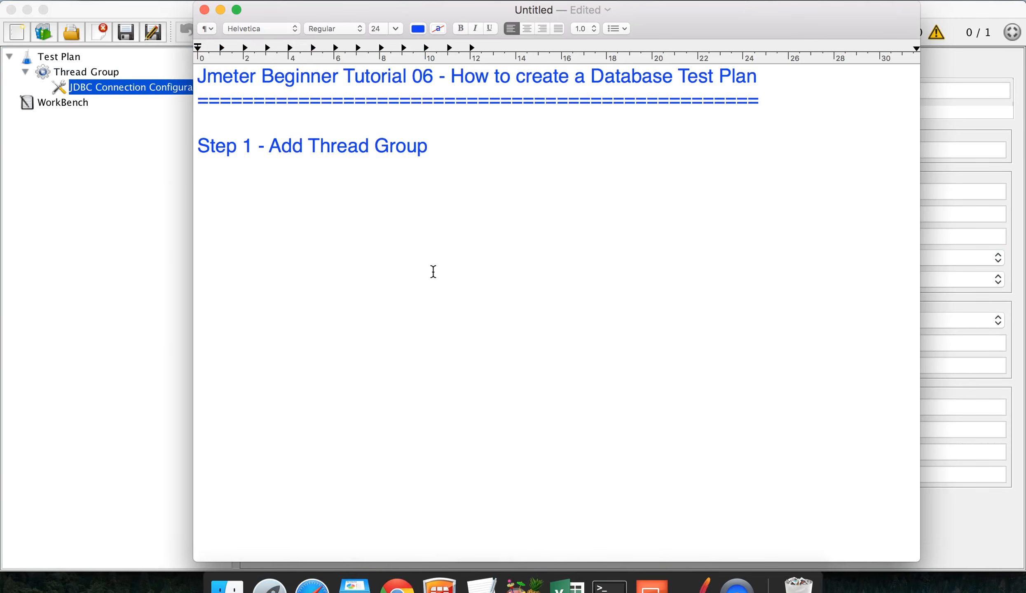
type("S")
key("BackSpace")
type("Step 2")
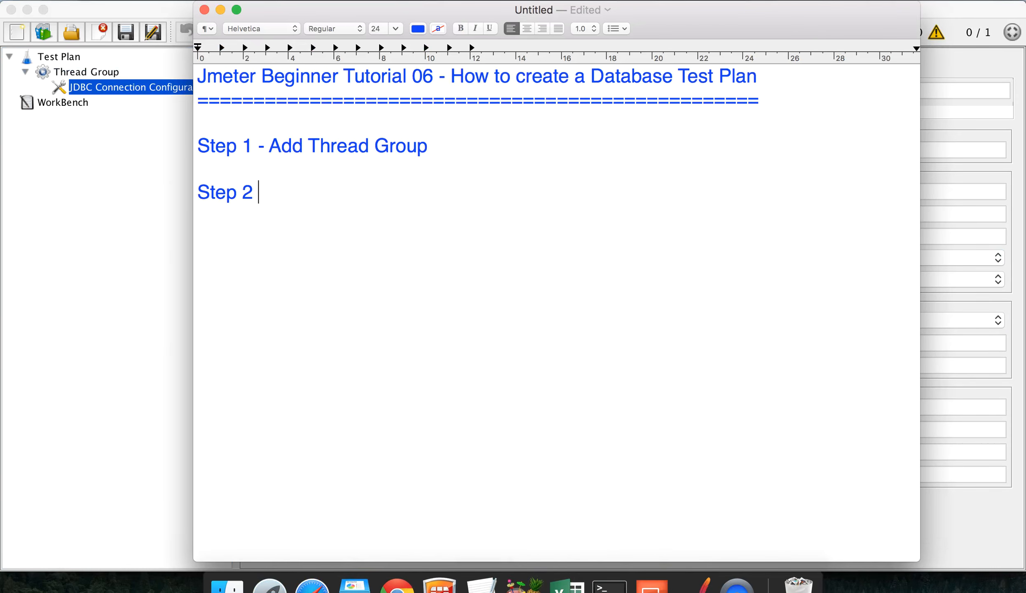
type(" - Add JDBC")
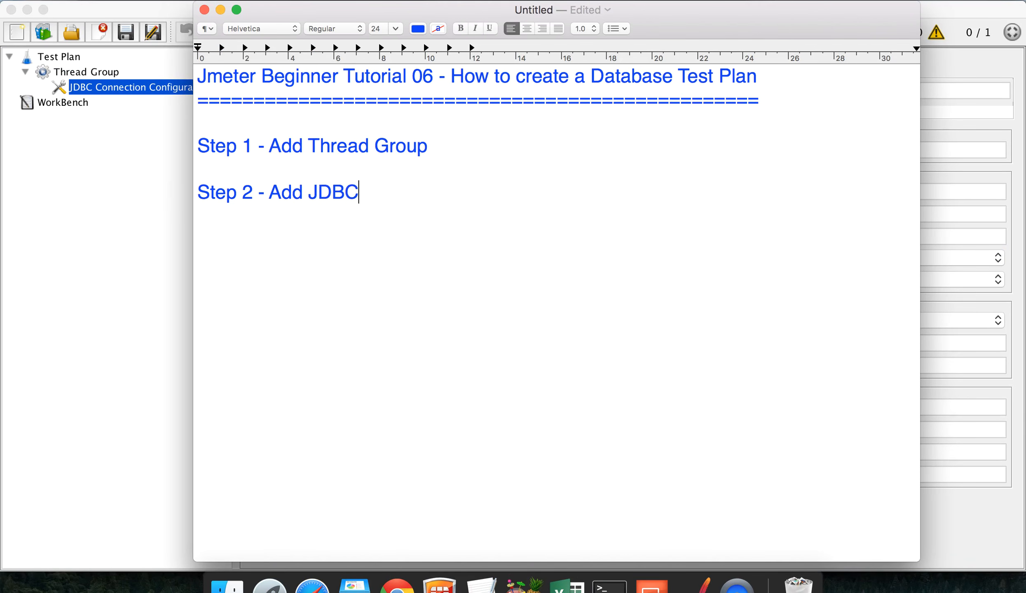
type(" Conn Con")
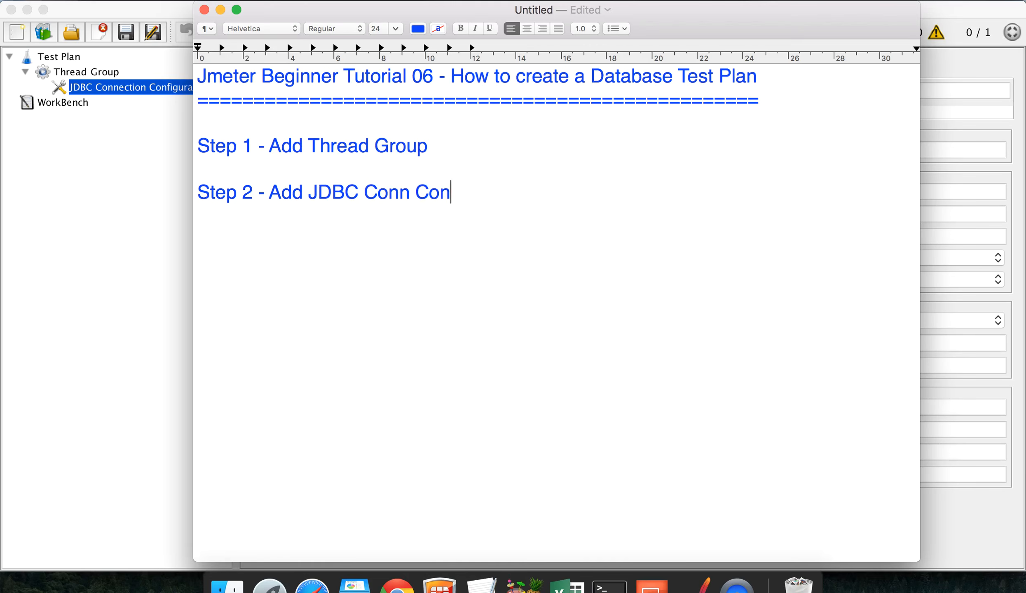
type("fig l Provide the details of our DB")
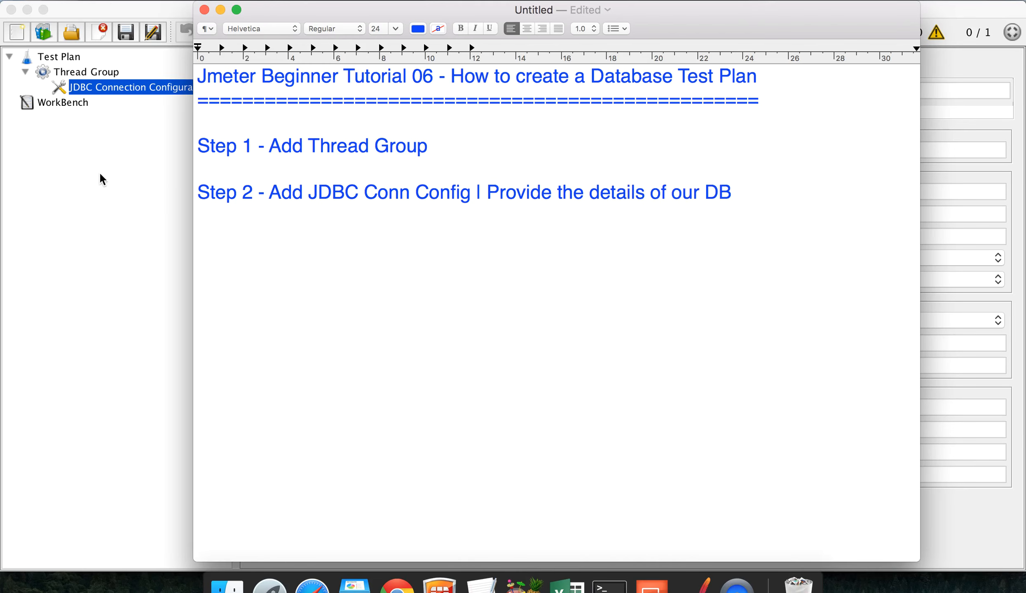
key("super+Tab")
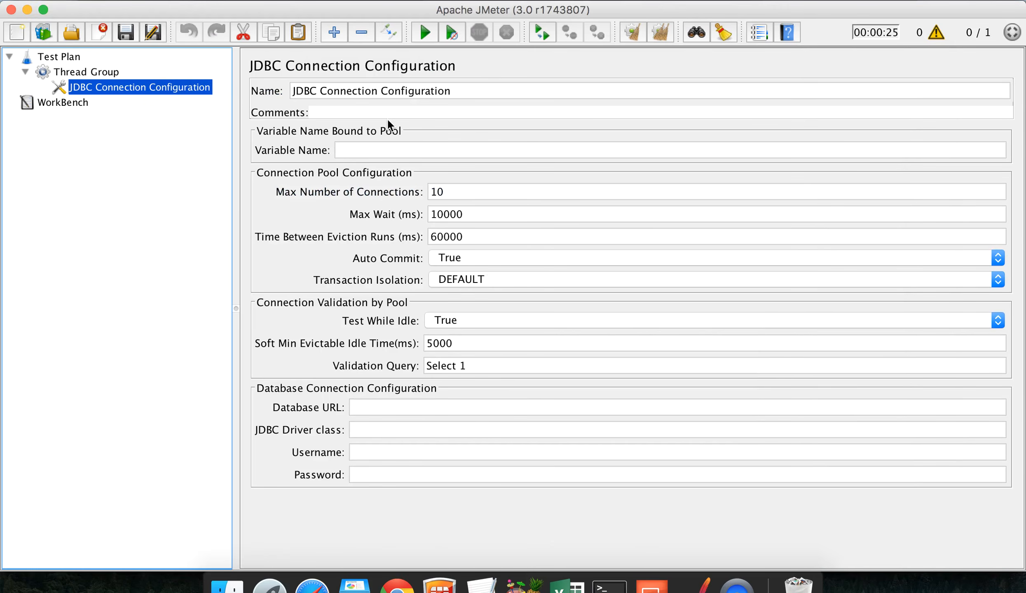
Step: Review the empty Database URL, JDBC Driver class, Username and Password fields
left_click(361, 406)
left_click(361, 429)
left_click(362, 450)
left_click(361, 473)
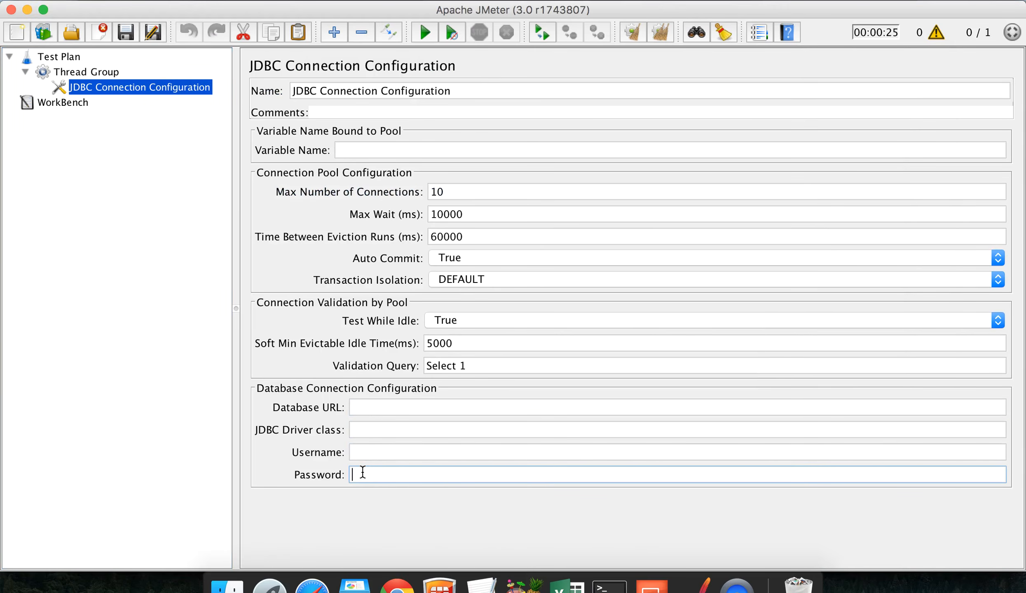
Step: Check the two-row Student1 table in phpMyAdmin, then return to the tutorial notes
left_click(485, 587)
key("ctrl+Left")
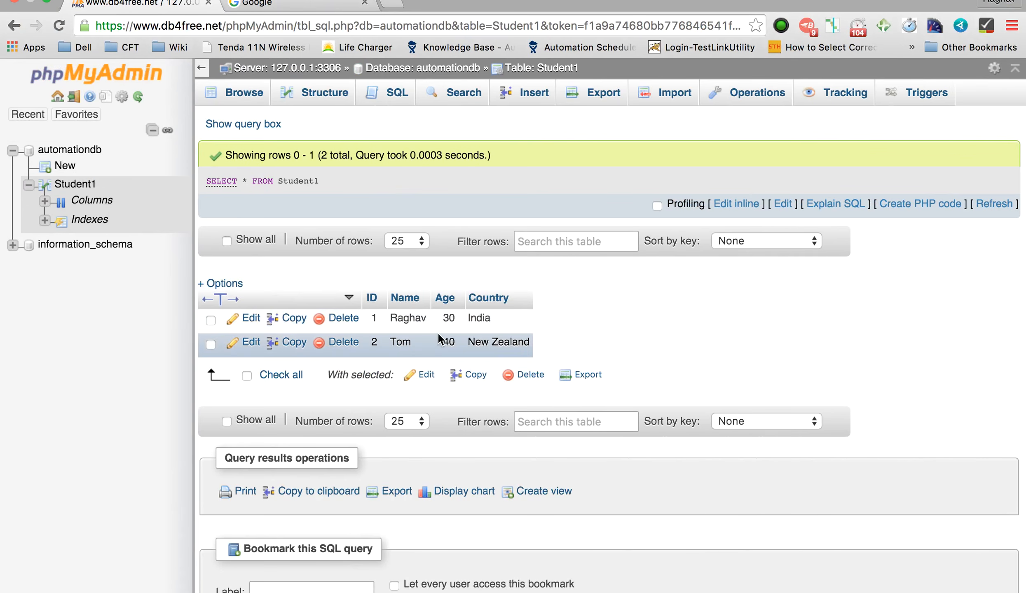
scroll(438, 334, "up", 5)
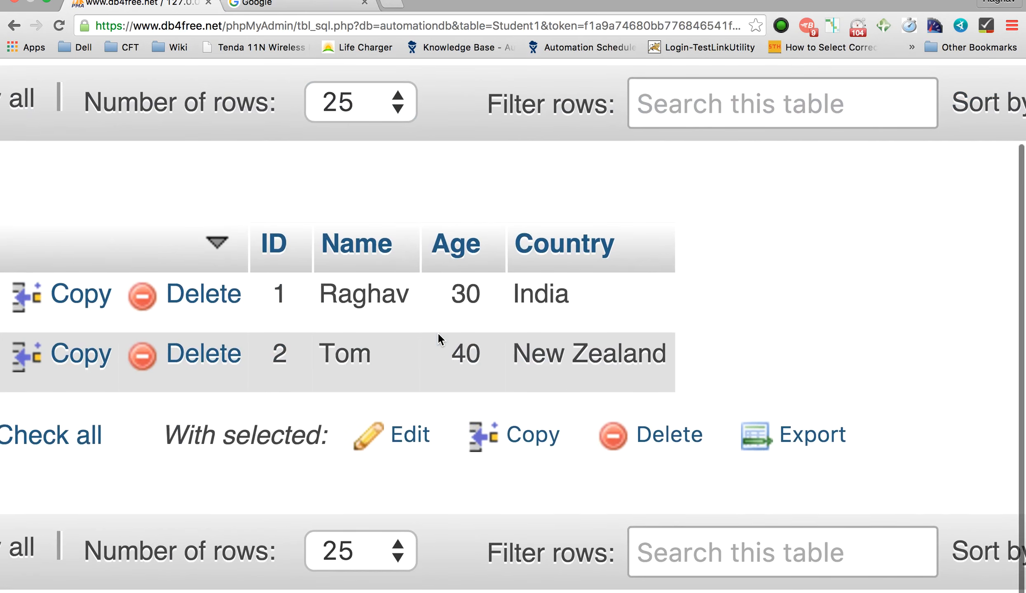
scroll(436, 332, "down", 5)
key("ctrl+Right")
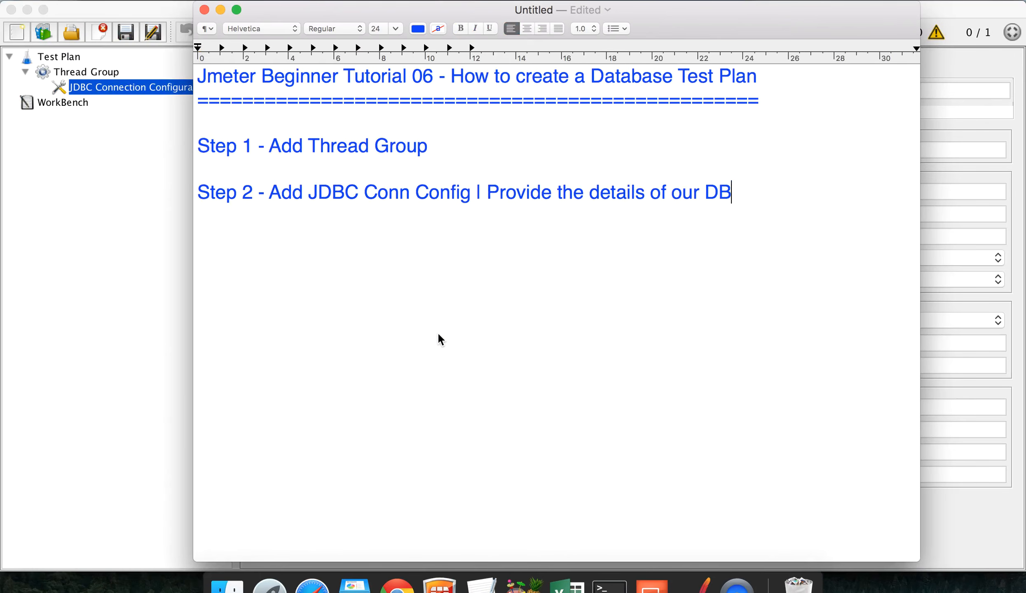
scroll(436, 332, "down", 3)
Step: Paste jdbc:mysql://db4free.net:3306/automationdb into the Database URL, highlighting its host, port and database
left_click_drag(573, 509, 201, 509)
key("super+c")
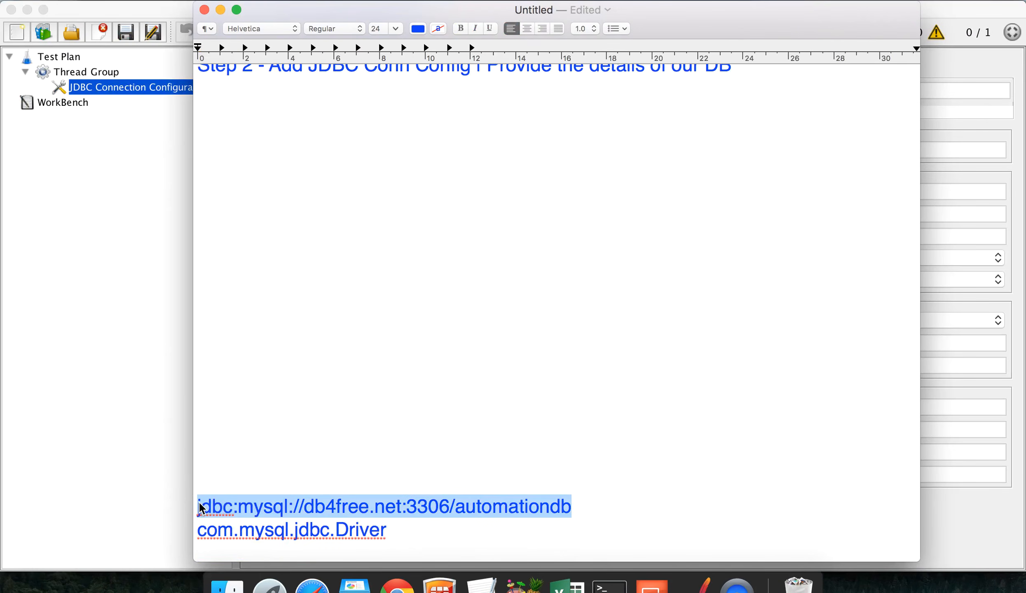
left_click(115, 448)
left_click(380, 408)
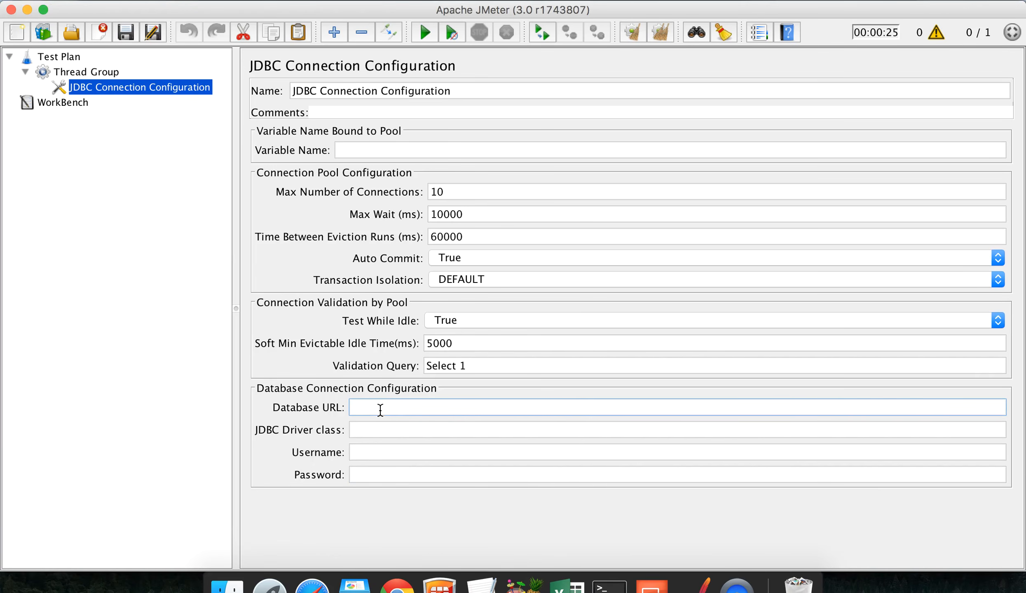
key("super+v")
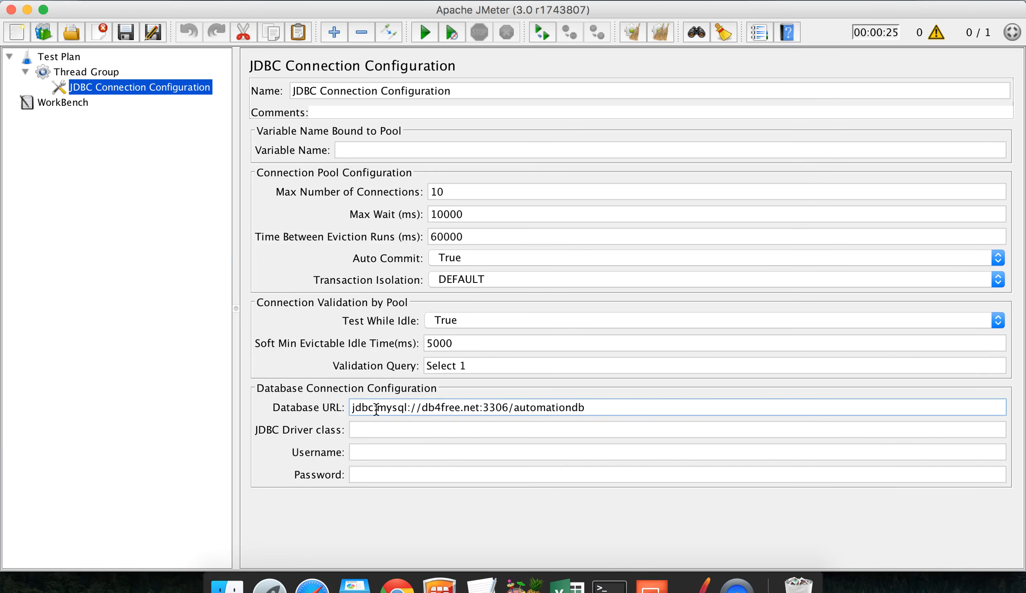
left_click_drag(422, 407, 481, 408)
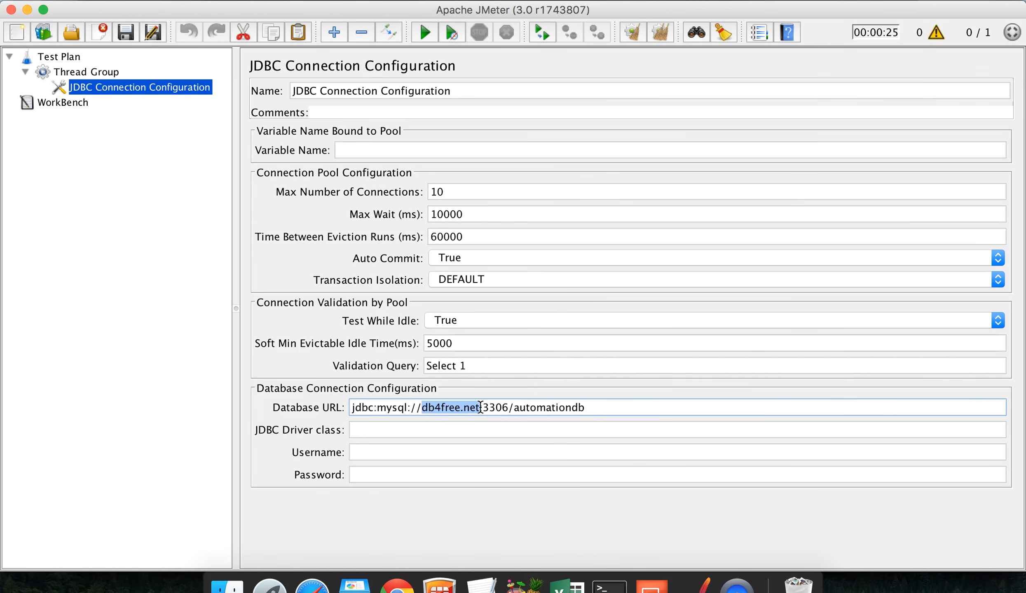
double_click(497, 408)
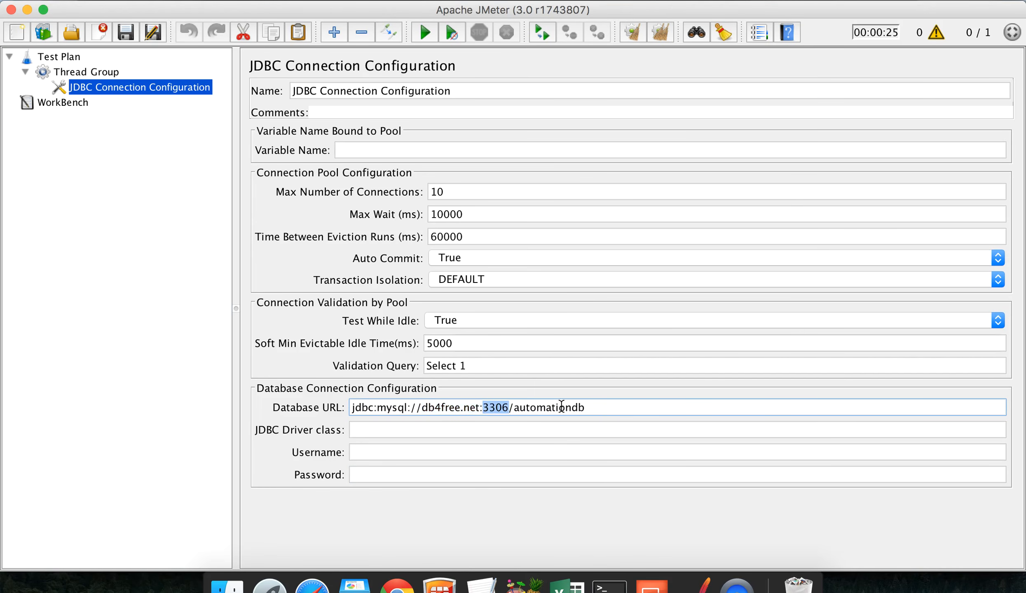
double_click(602, 408)
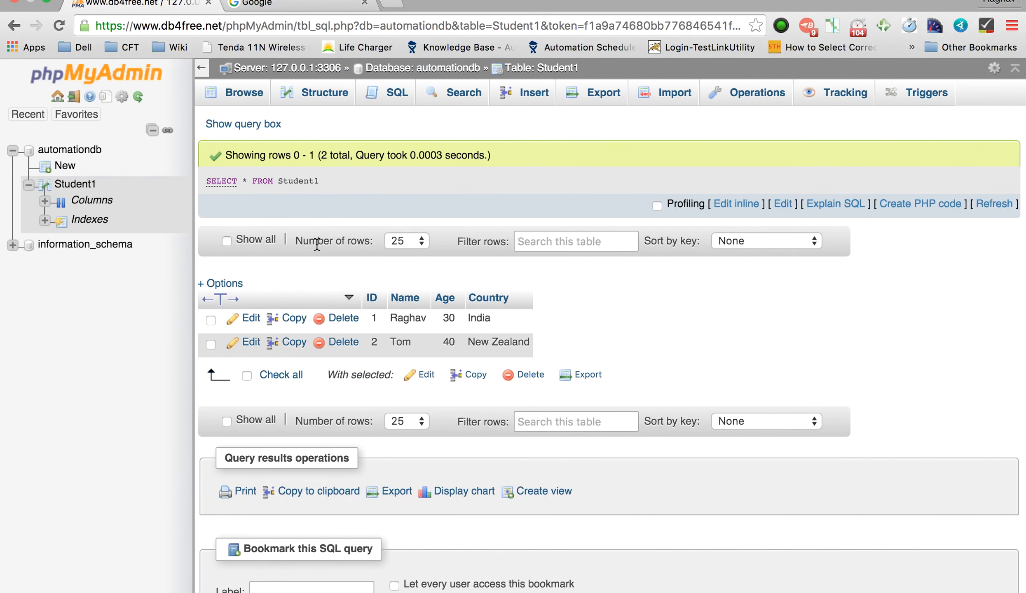
mouse_move(99, 21)
key("ctrl+Right")
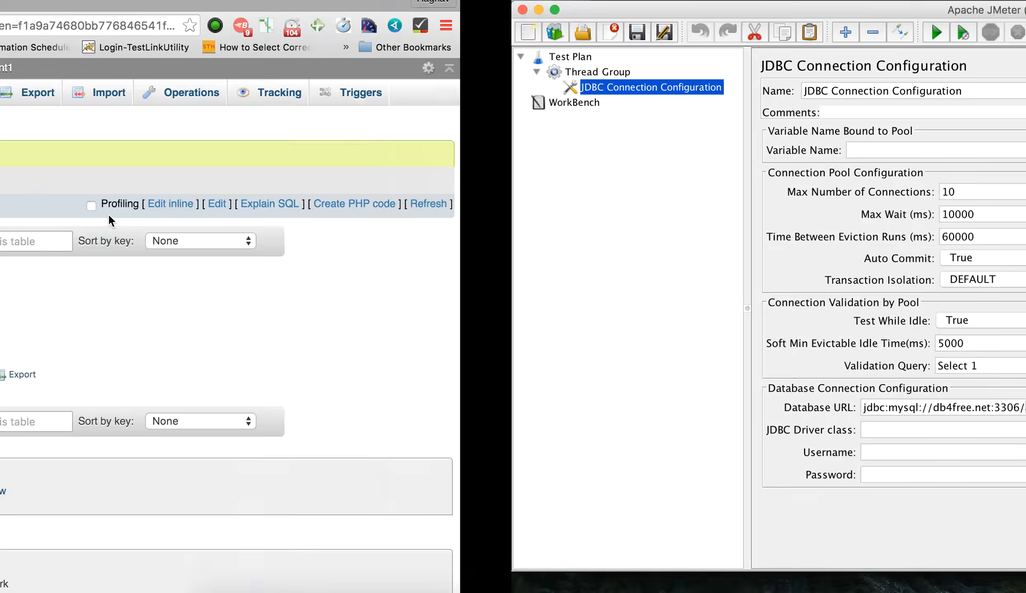
left_click(531, 422)
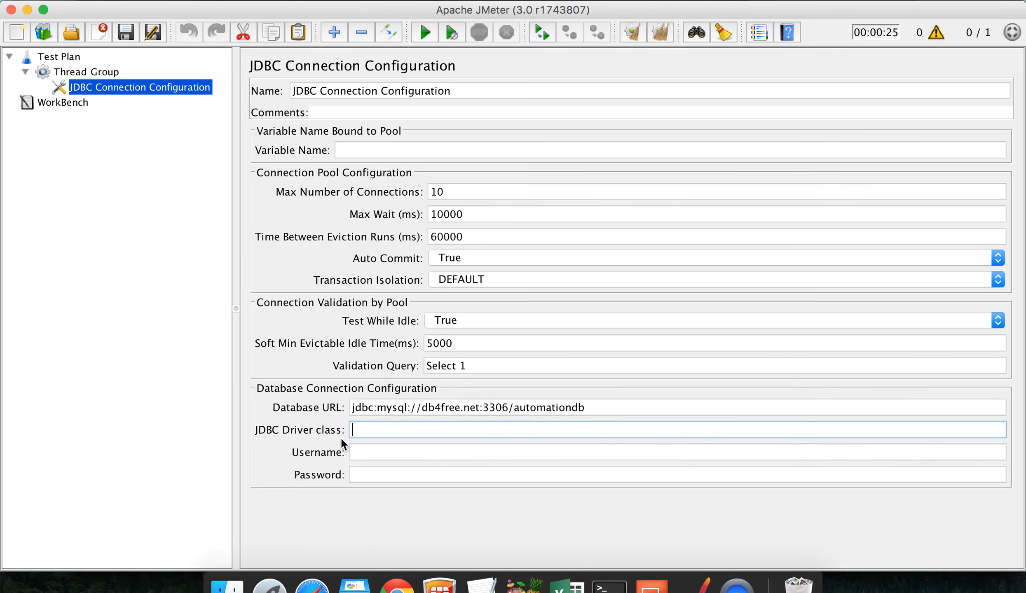
Step: Copy com.mysql.jdbc.Driver from the notes into the JDBC Driver class field
left_click(482, 583)
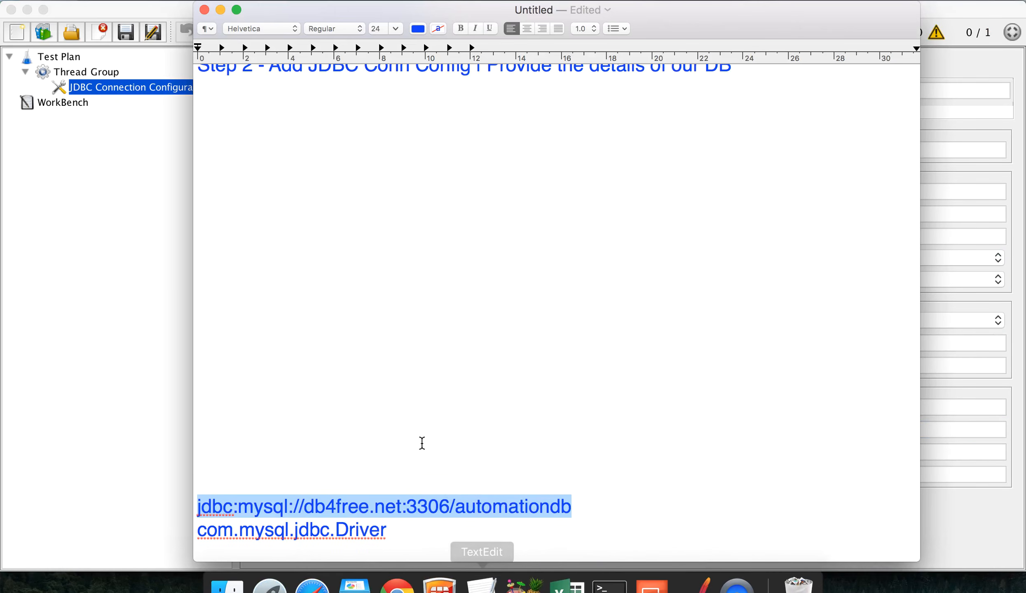
scroll(422, 443, "down", 4)
left_click_drag(387, 462, 200, 461)
key("super+c")
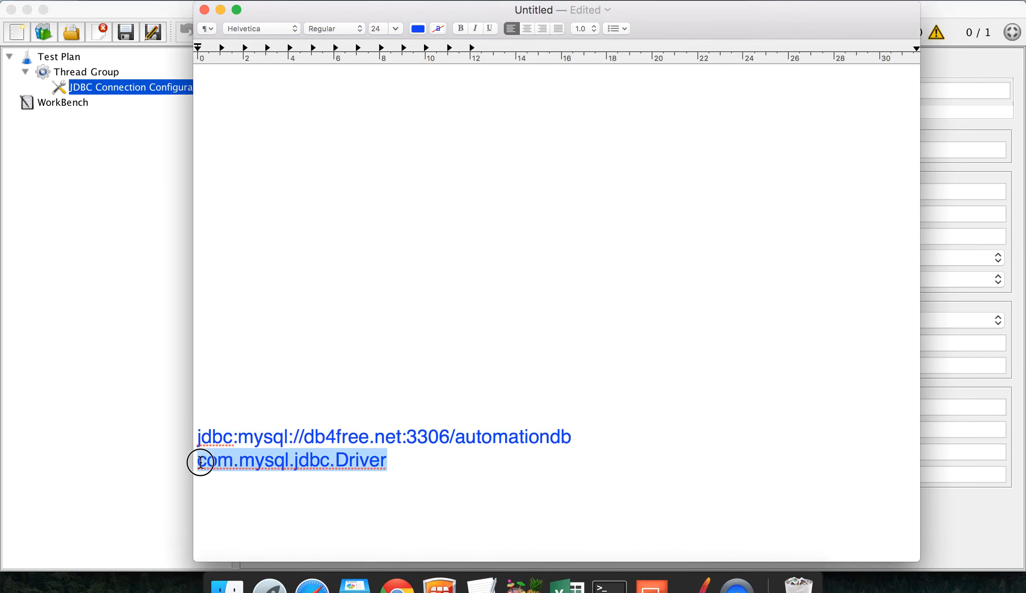
left_click(112, 433)
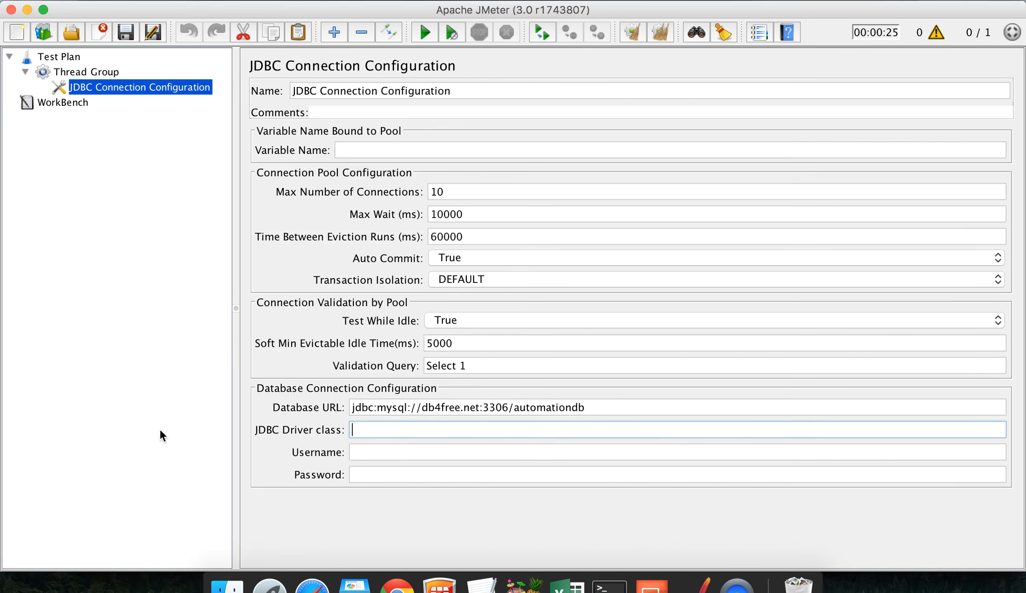
left_click(395, 430)
key("super+v")
Step: Enter the database username and password, then select the driver class value
left_click(371, 453)
type("raghav")
key("Tab")
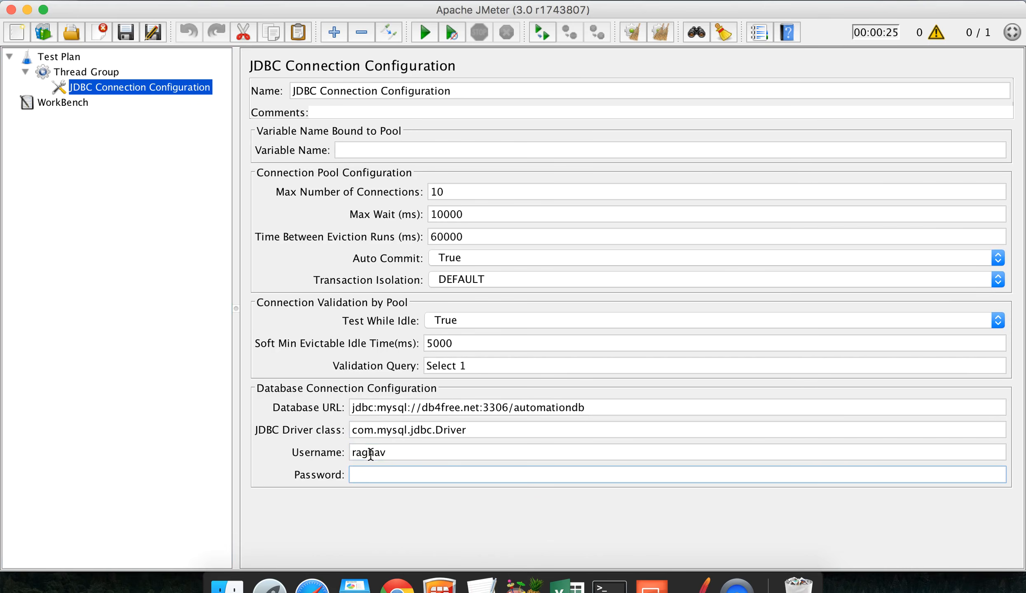
type("••••••")
left_click_drag(475, 430, 332, 429)
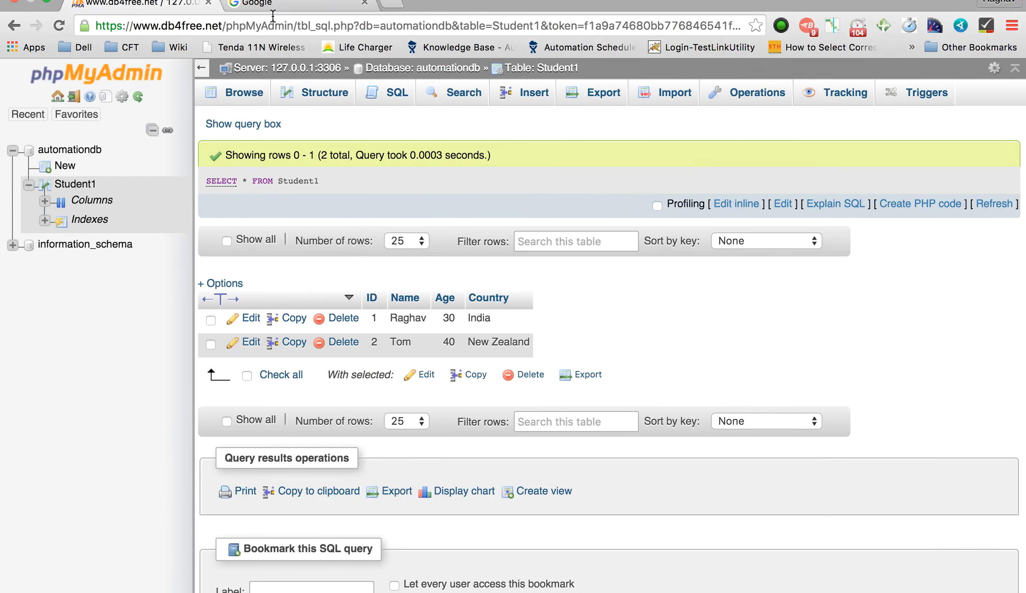
Step: Search Google for 'mysql jdbc driver jar' using the suggestion offered after typing 'mys'
left_click(272, 5)
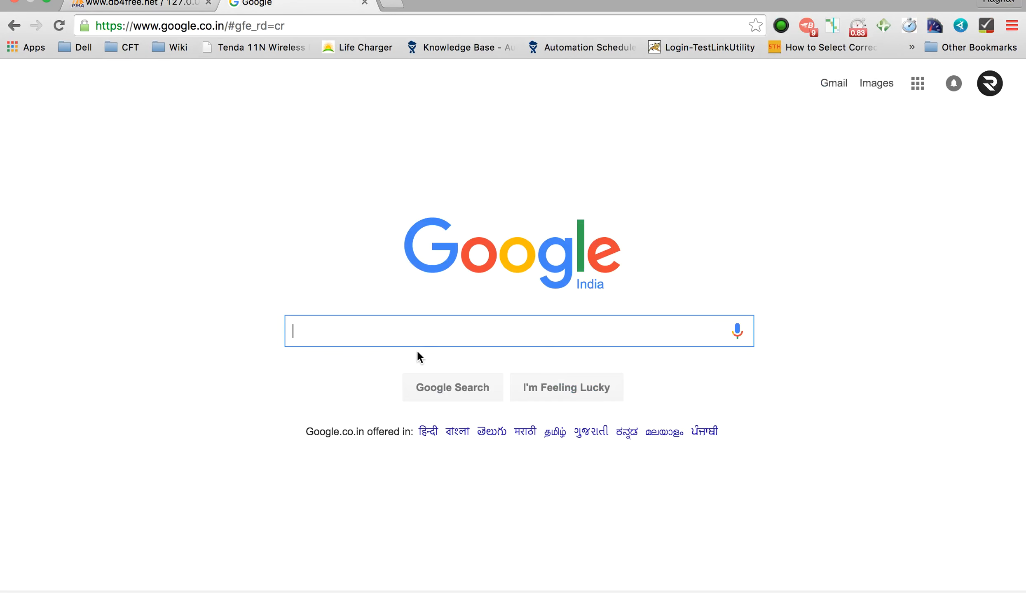
type("mys")
key("Down")
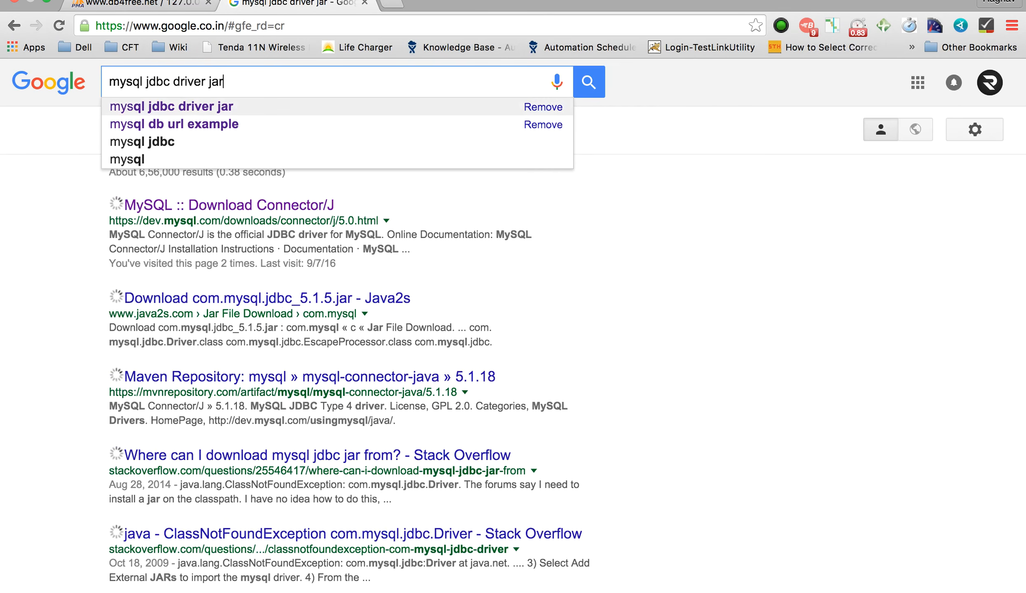
key("Return")
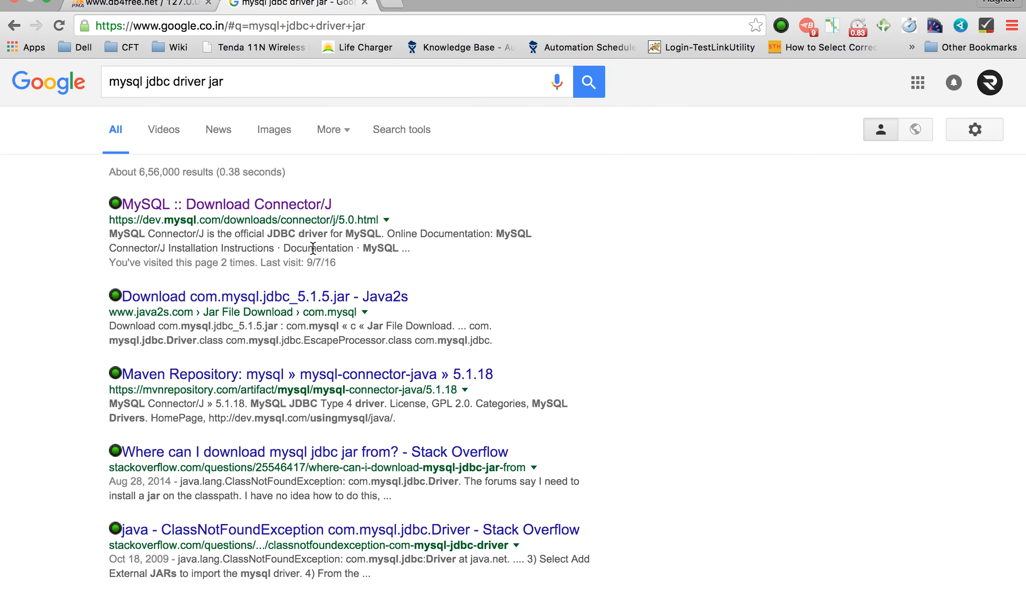
Step: Open the MySQL Connector/J download page and download the mysql-connector-java-5.0.8.zip archive
left_click(246, 206)
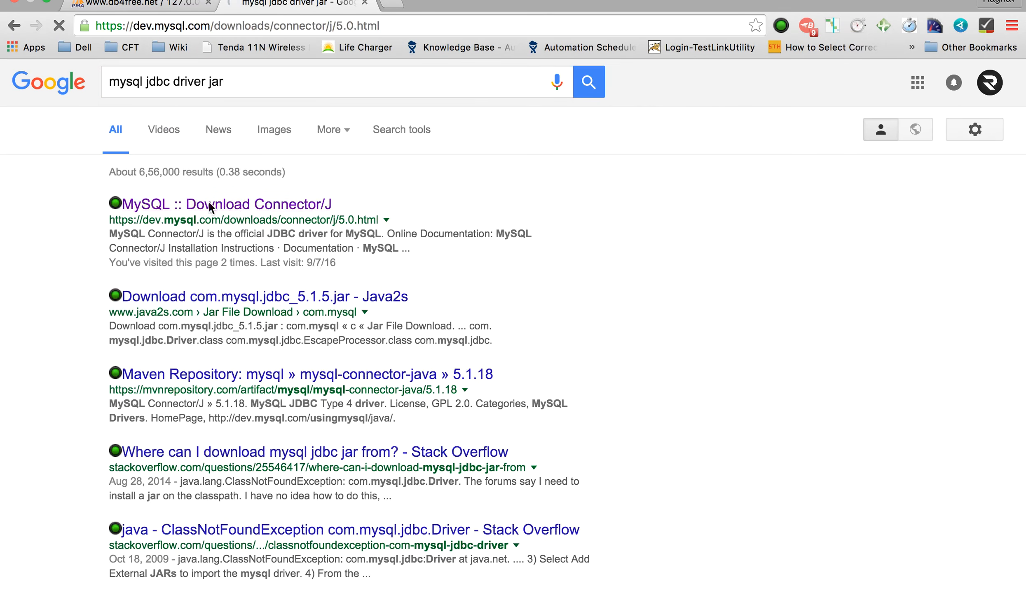
scroll(349, 356, "down", 10)
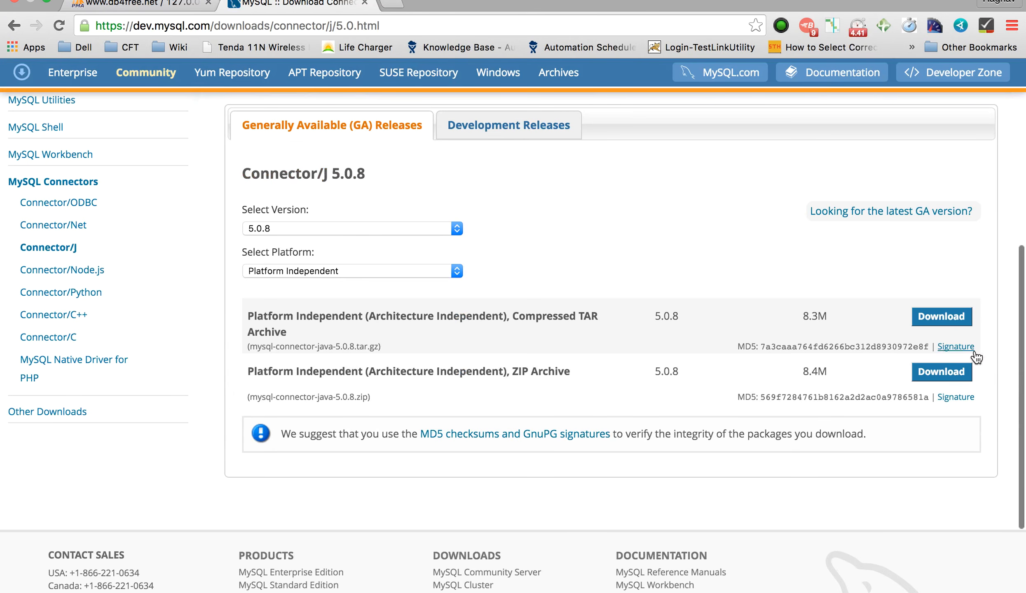
left_click(956, 372)
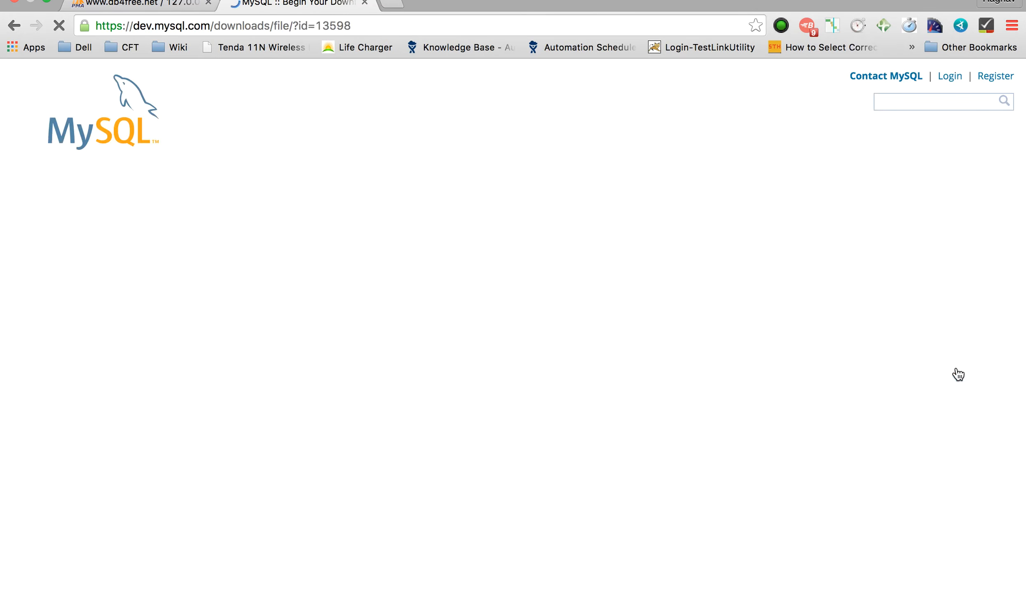
scroll(353, 441, "down", 5)
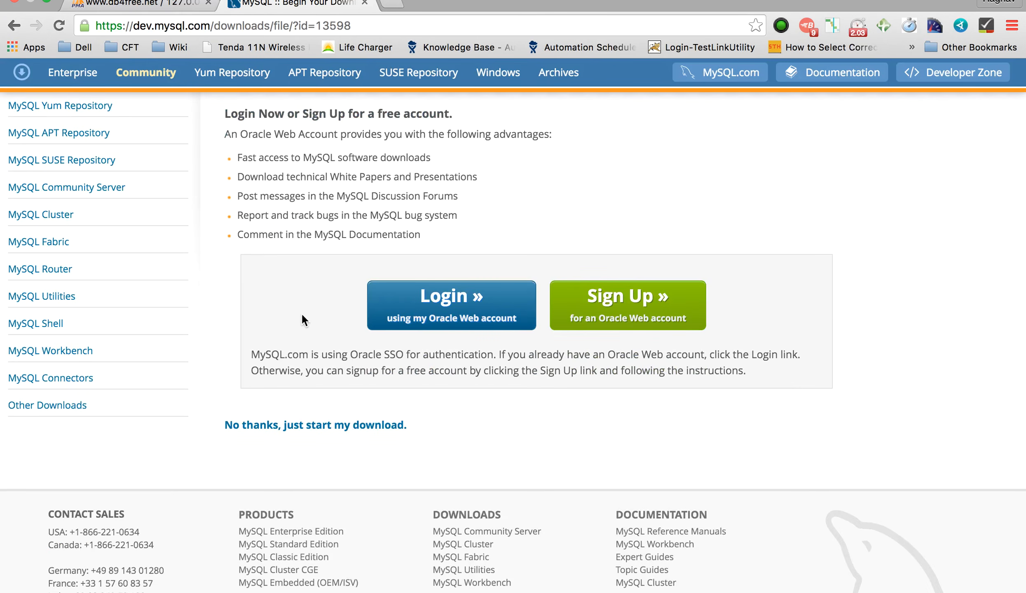
scroll(301, 306, "up", 5)
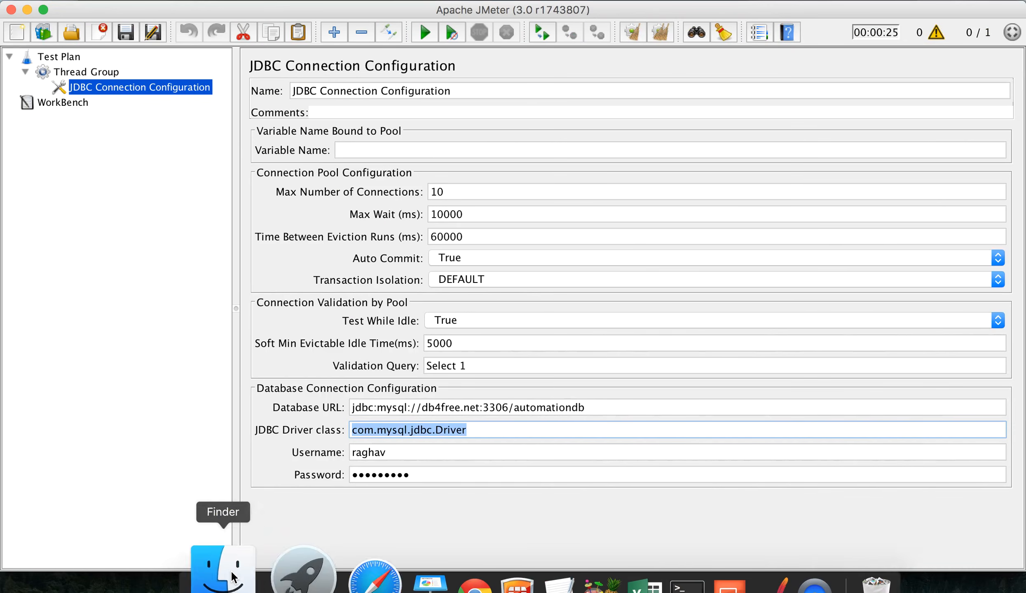
Step: Browse Finder to the apache-jmeter-3.0 lib folder, cancelling an accidental rename
left_click(232, 582)
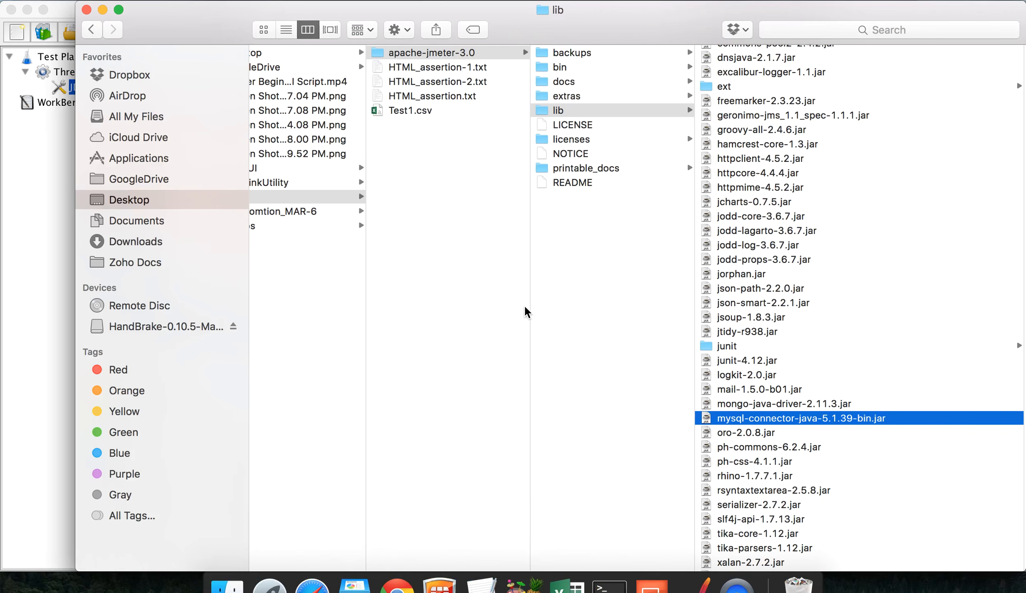
left_click(424, 53)
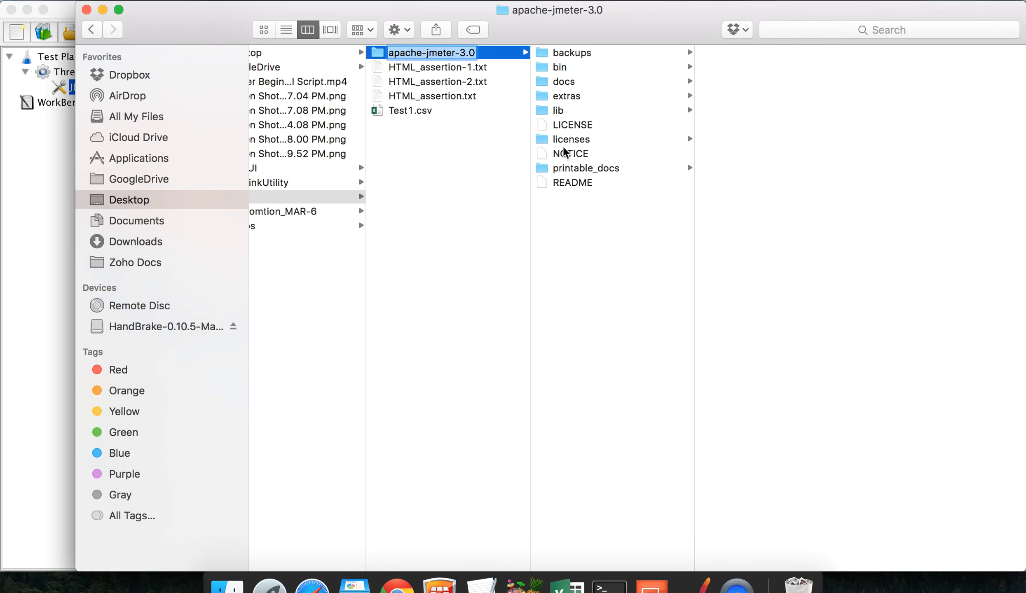
left_click(557, 112)
left_click(558, 112)
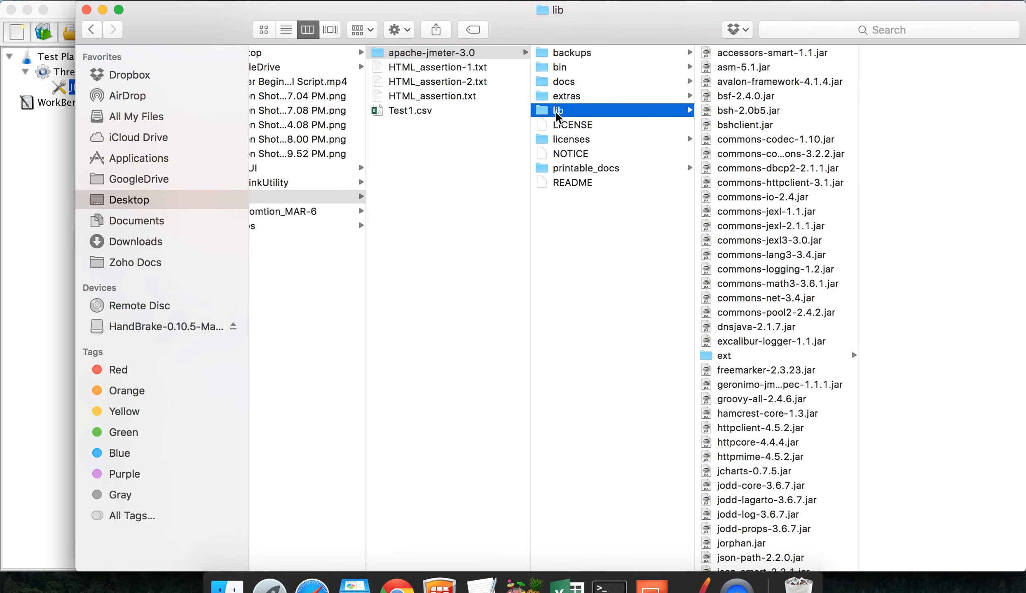
type("my")
key("BackSpace")
key("BackSpace")
key("Escape")
Step: Find mysql-connector-java-5.1.39-bin.jar in lib and widen the column to show full names
left_click(568, 124)
left_click(567, 112)
type("my")
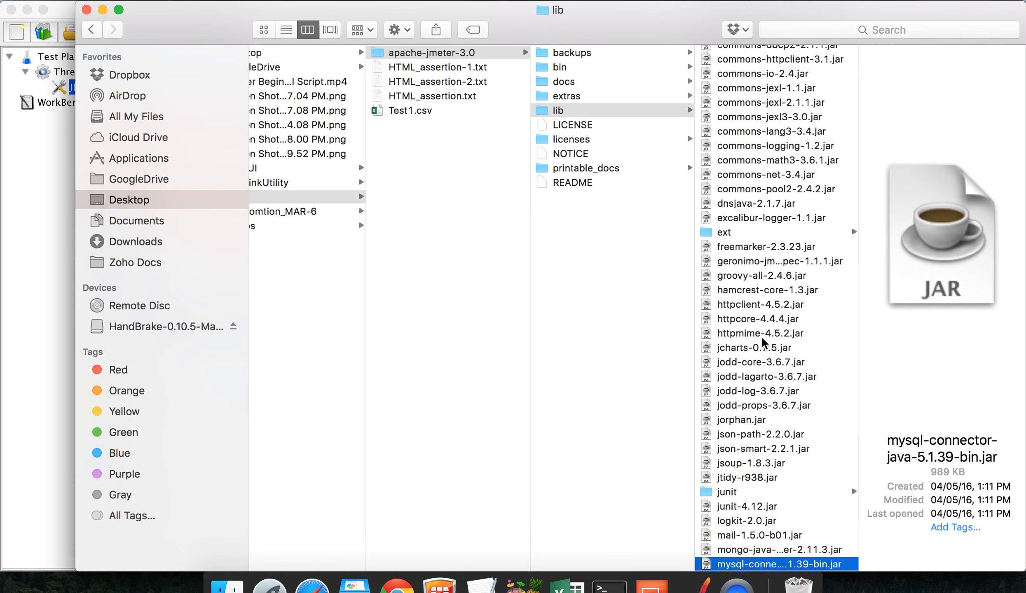
scroll(763, 345, "down", 5)
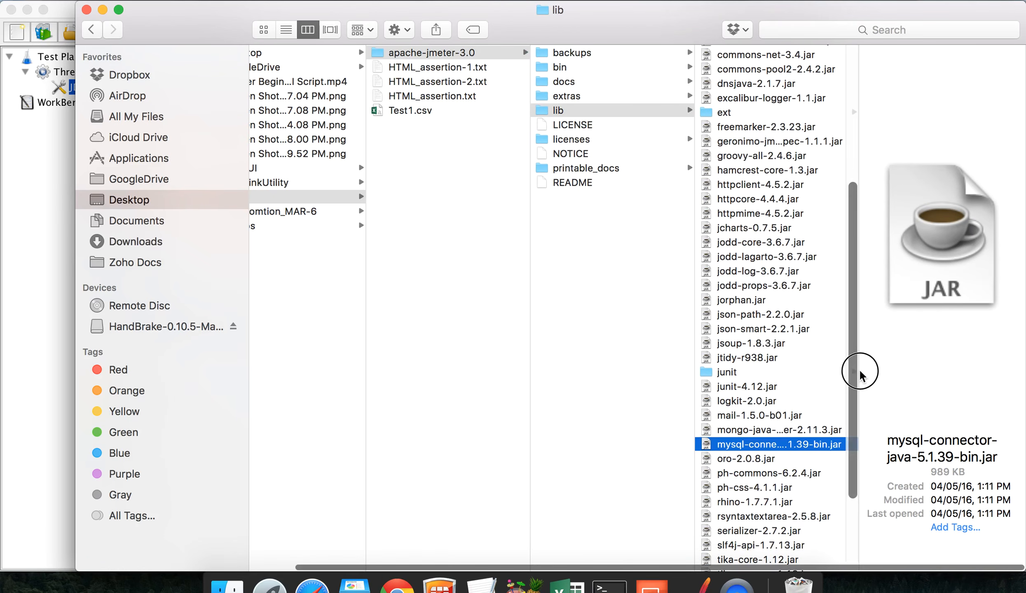
left_click_drag(857, 371, 990, 371)
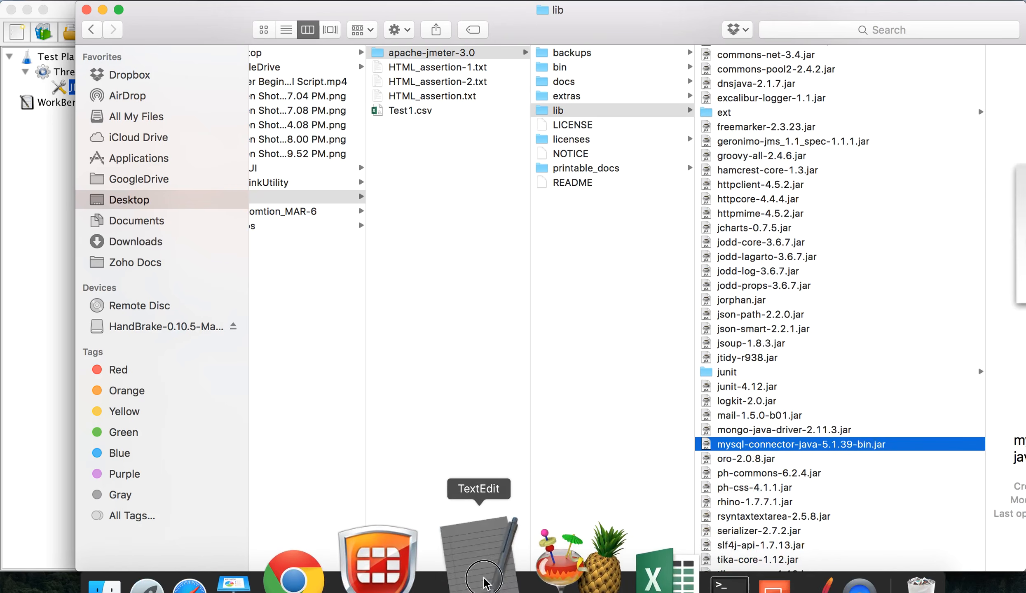
Step: Insert 'Step 1 - Add mysql jdbc jar to Jmeter lib folder | Restart Jmeter' above the existing steps
left_click(481, 515)
scroll(389, 410, "up", 10)
left_click(273, 120)
scroll(273, 120, "up", 1)
type("Step ")
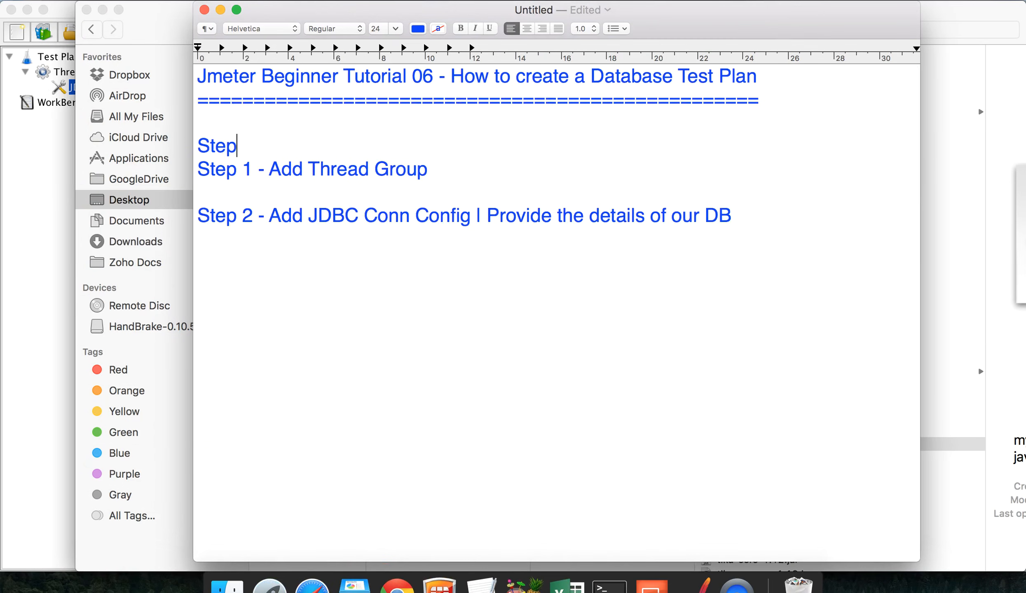
type("2")
key("BackSpace")
type("1 - Add mysql jdbc jar to Jm")
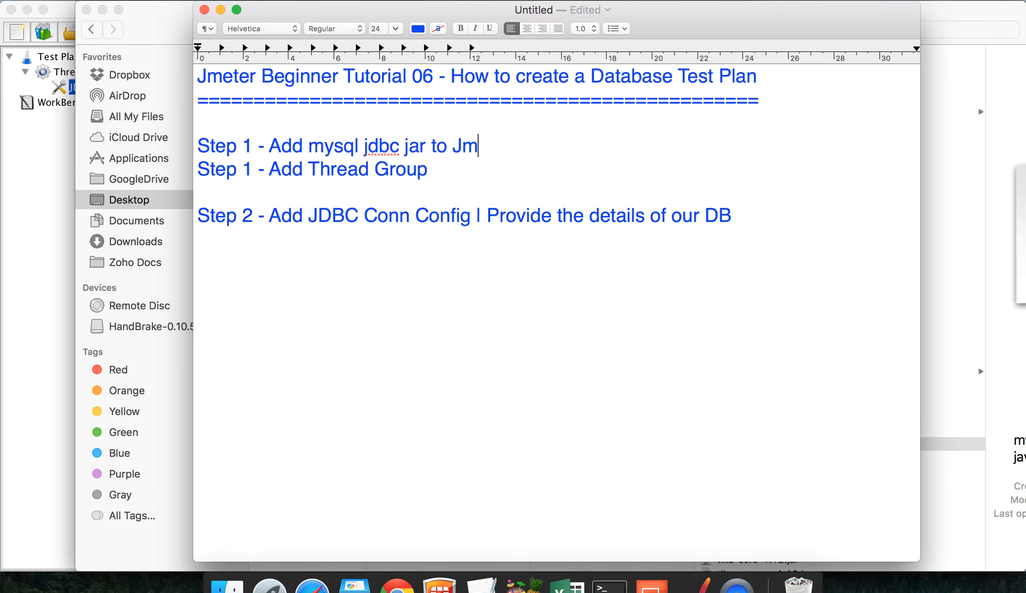
type("eter lib ")
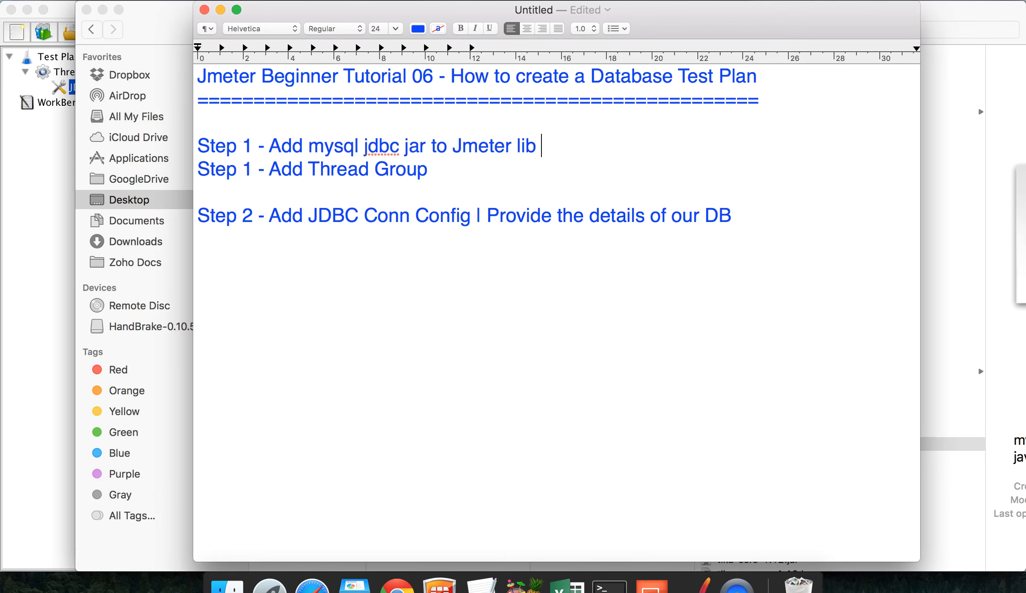
type("folder | ")
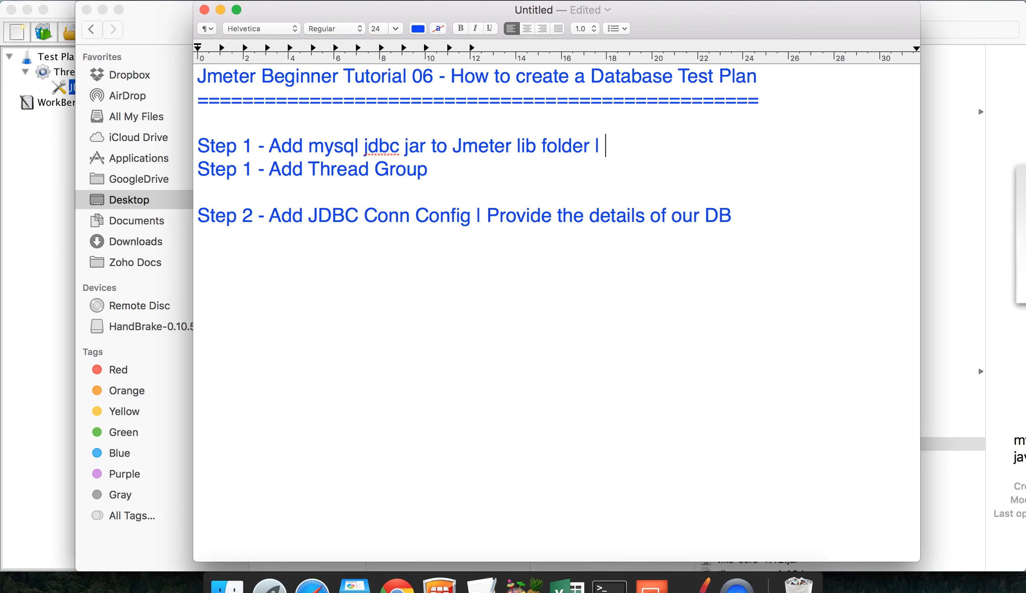
type("Restart Jmeter")
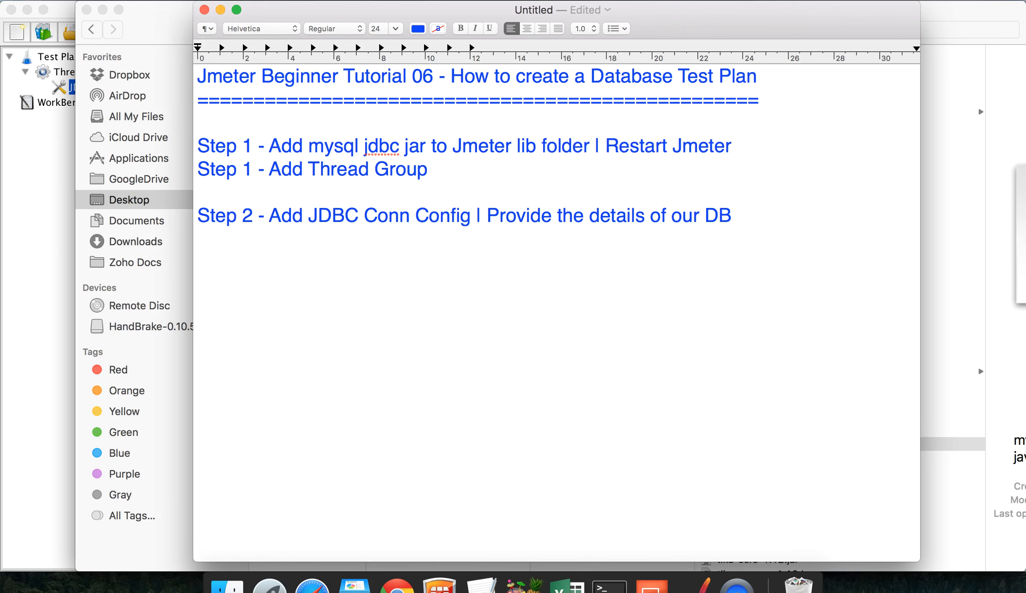
key("Return")
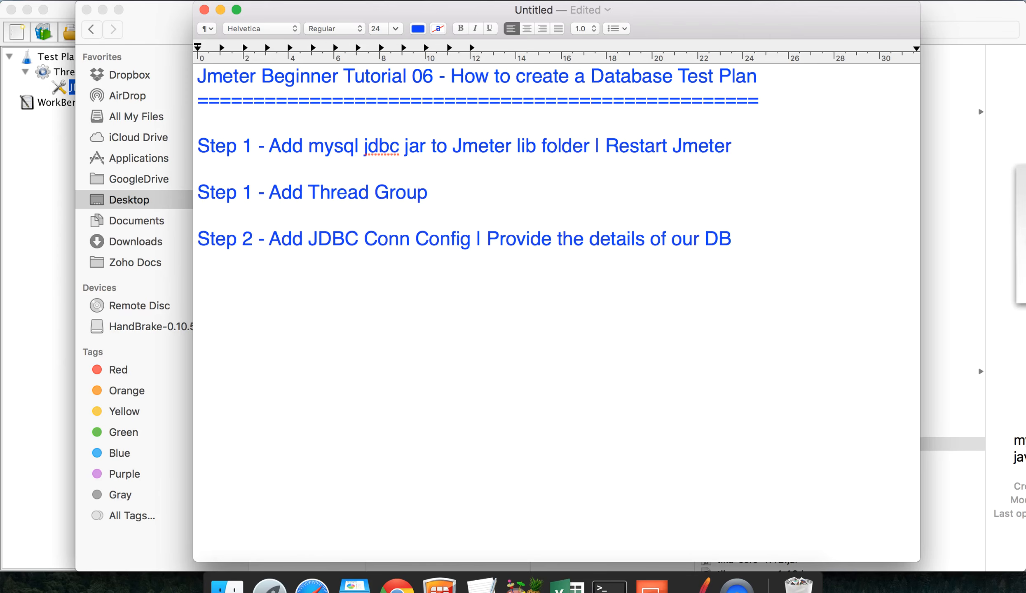
Step: Renumber the Thread Group and JDBC config steps to 2 and 3, then return to JMeter
left_click(255, 193)
key("BackSpace")
type("2")
key("Down")
key("Down")
key("BackSpace")
type("3")
left_click(308, 256)
left_click(35, 243)
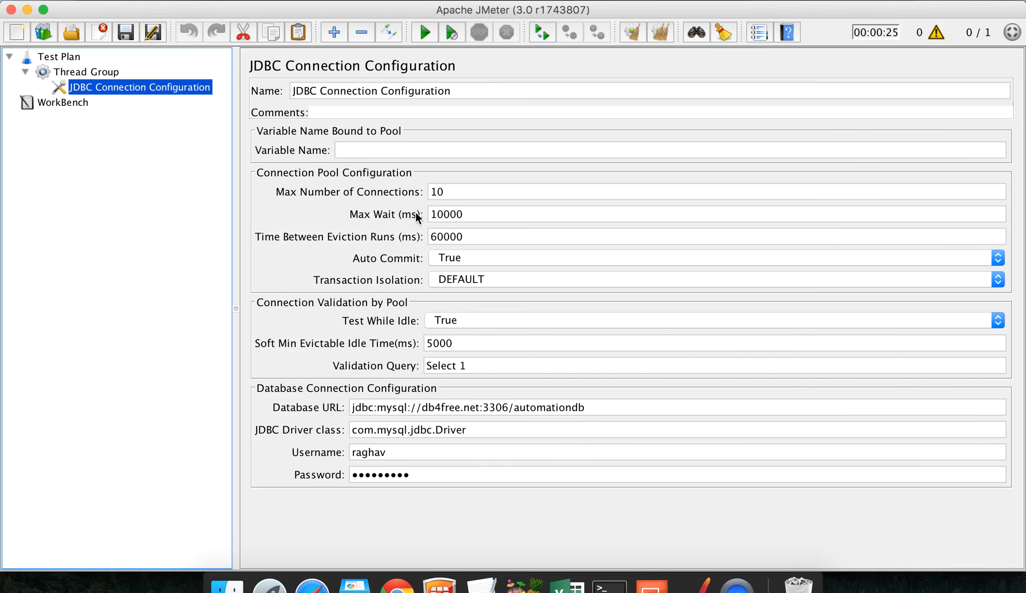
Step: Change the JDBC Connection Configuration's Max Wait from 10000 to 50000 ms
left_click(435, 214)
key("BackSpace")
type("5")
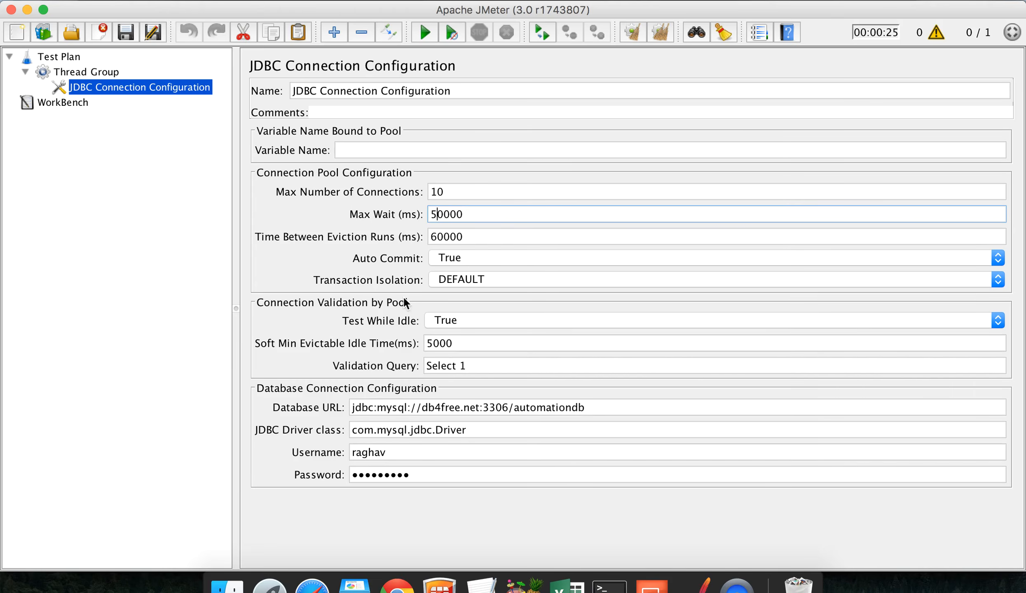
Step: Select the Thread Group and open its context menu, then return to the tutorial notes
left_click(91, 69)
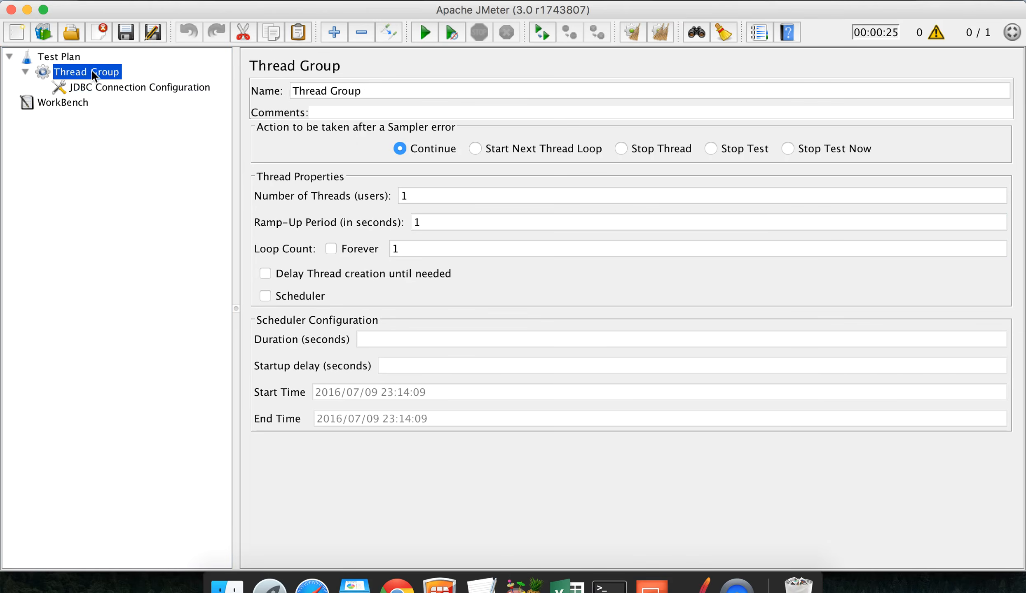
right_click(92, 70)
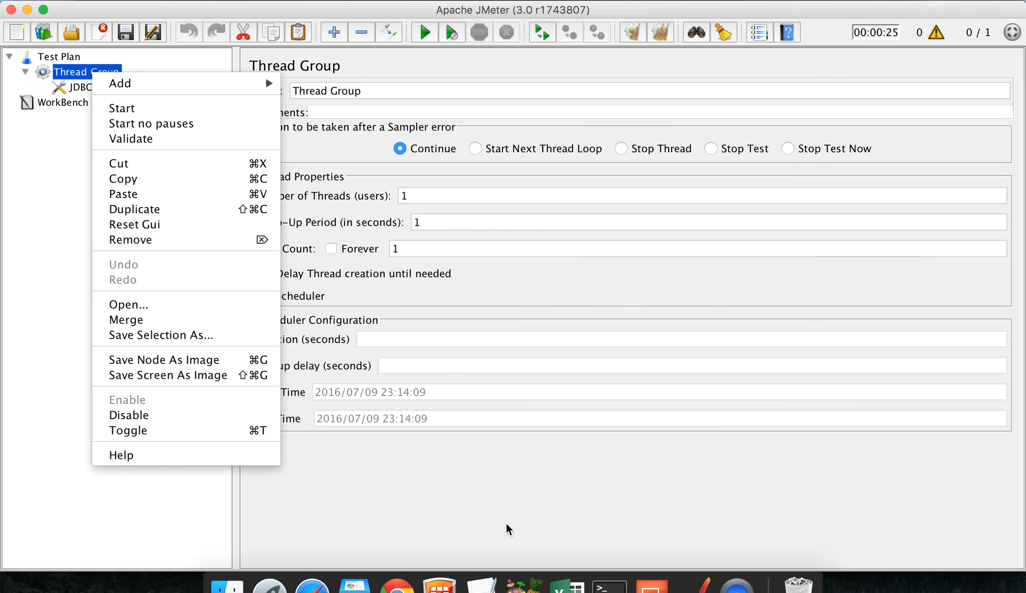
left_click(472, 572)
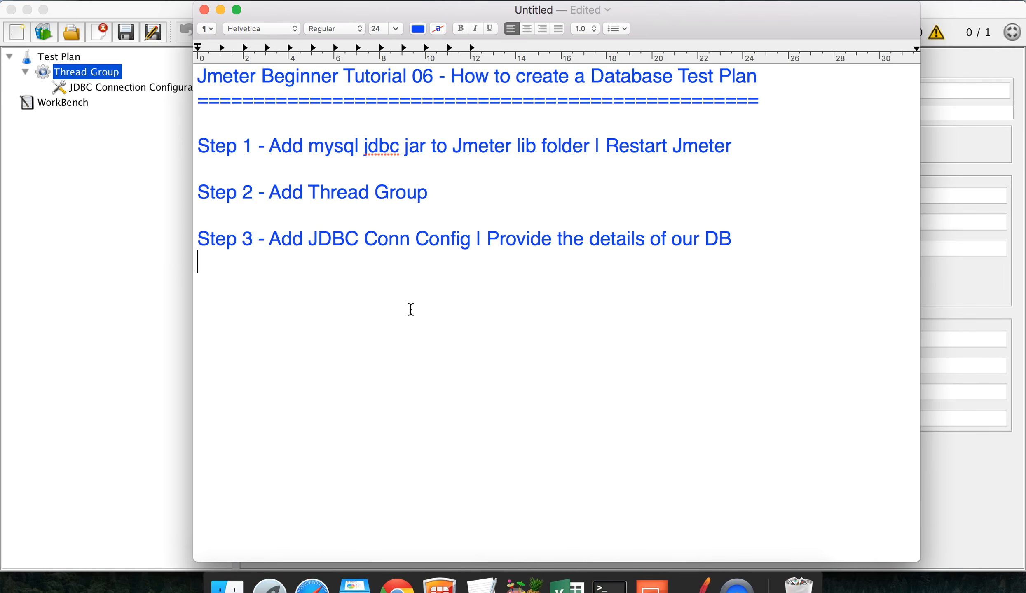
Step: Add a 'Step 4 - Add JDBC Request' line below Step 3 in the notes
key("Return")
type("Step 4 - Add JDBC Request")
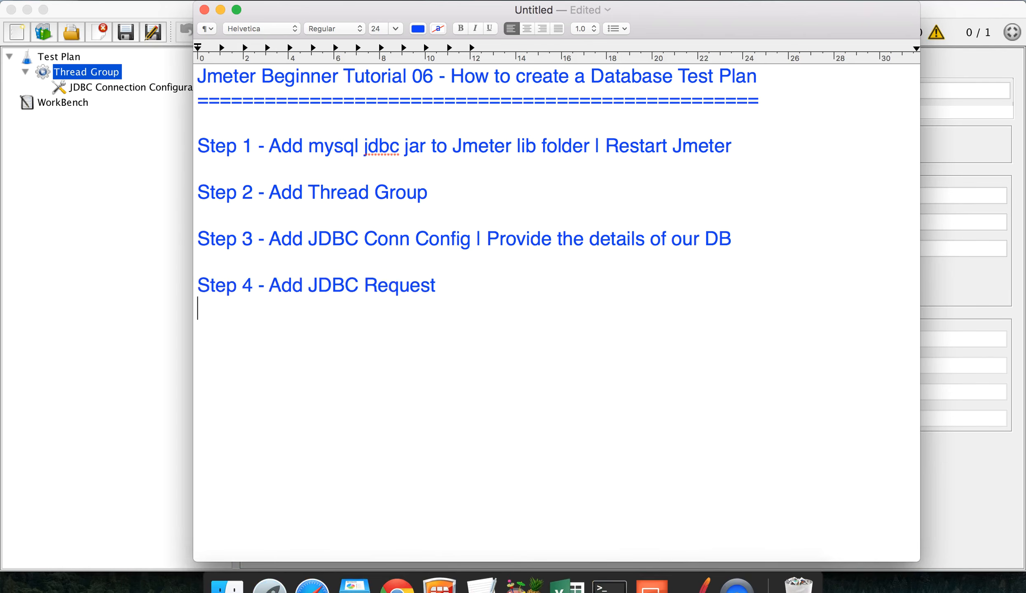
Step: Add a JDBC Request sampler under the Thread Group and place the cursor in its Query editor
left_click(83, 217)
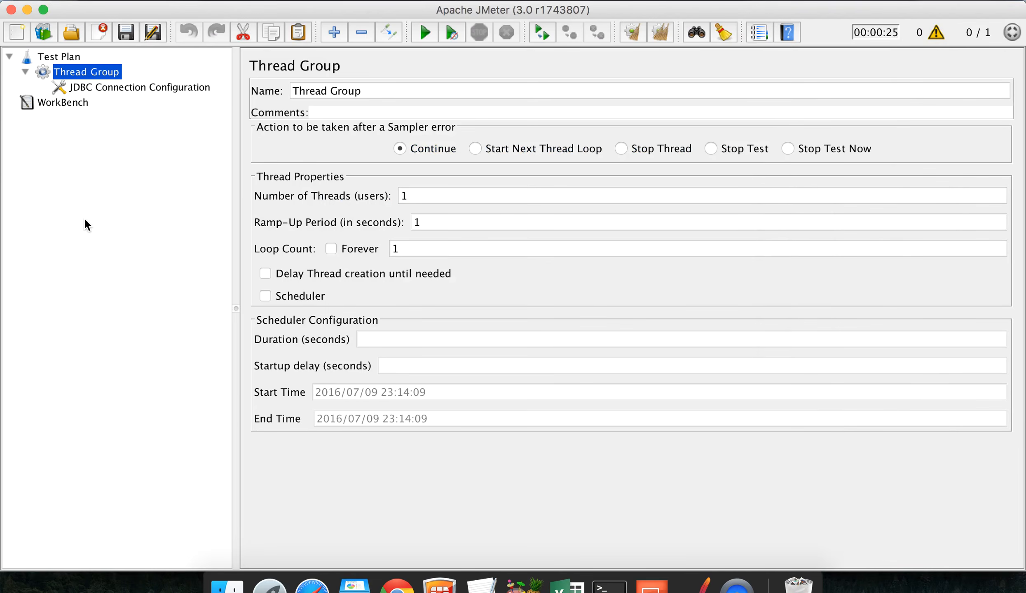
right_click(89, 73)
mouse_move(146, 89)
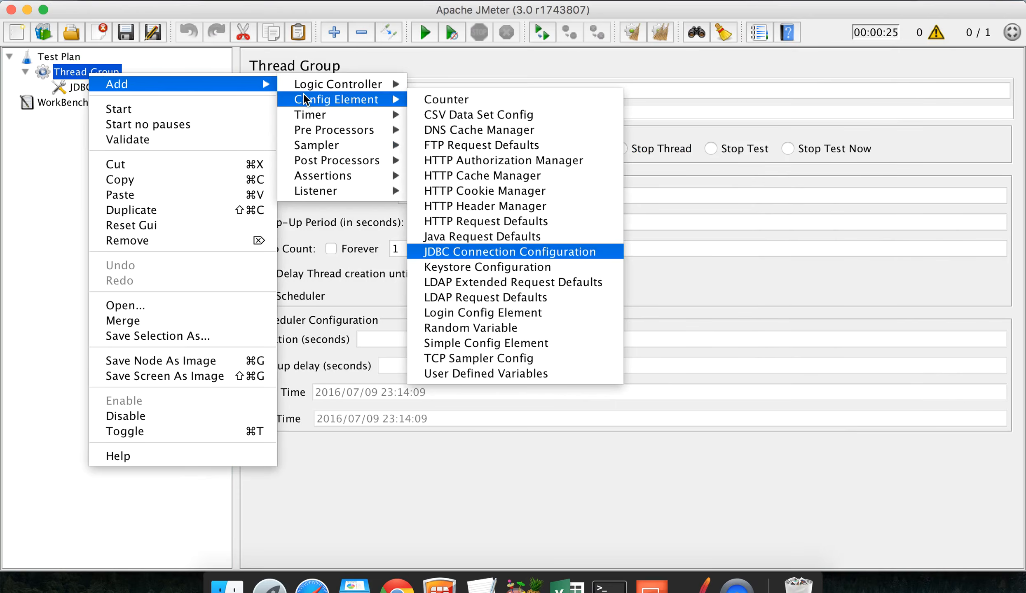
mouse_move(307, 145)
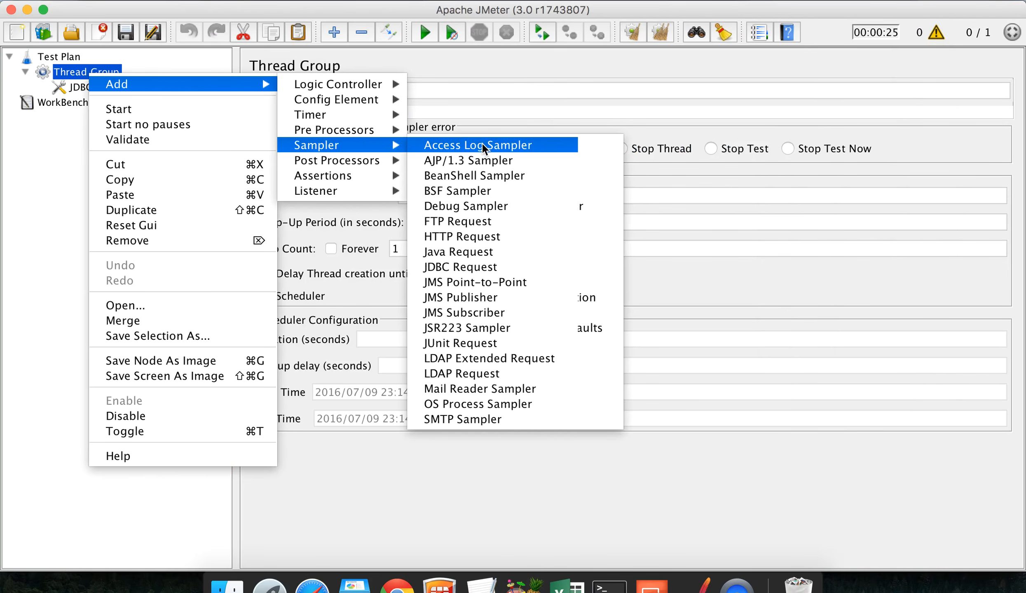
left_click(511, 269)
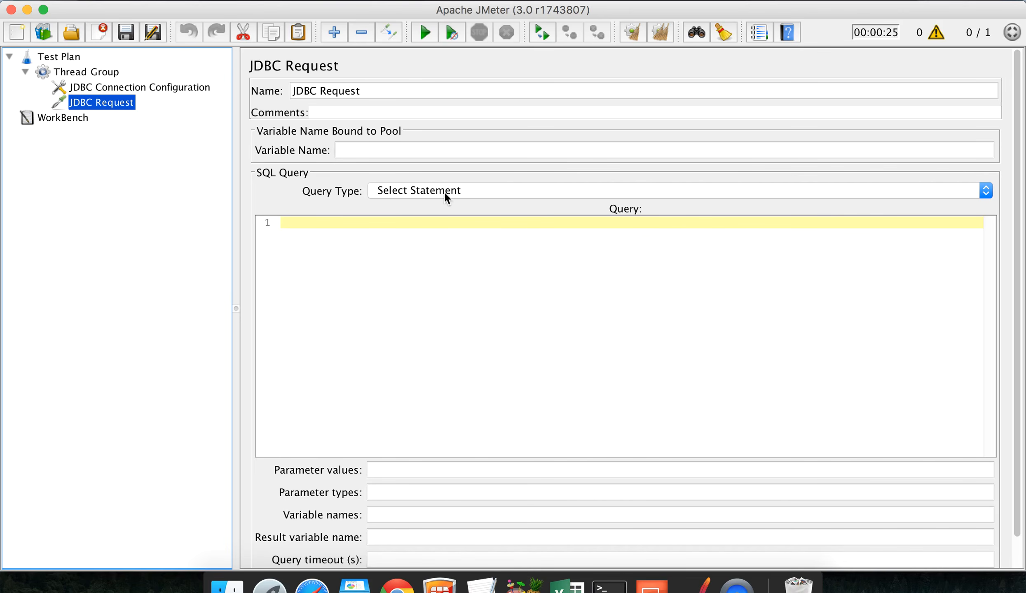
left_click(334, 226)
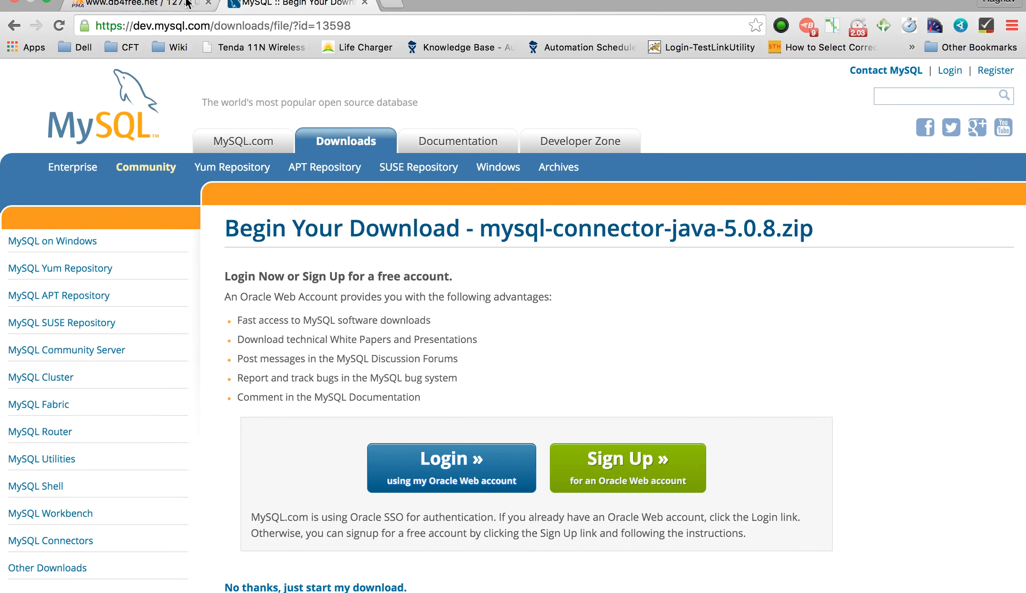
Step: Check the Student1 table's two rows (ID, Name, Age, Country) in phpMyAdmin, then return to JMeter
left_click(172, 5)
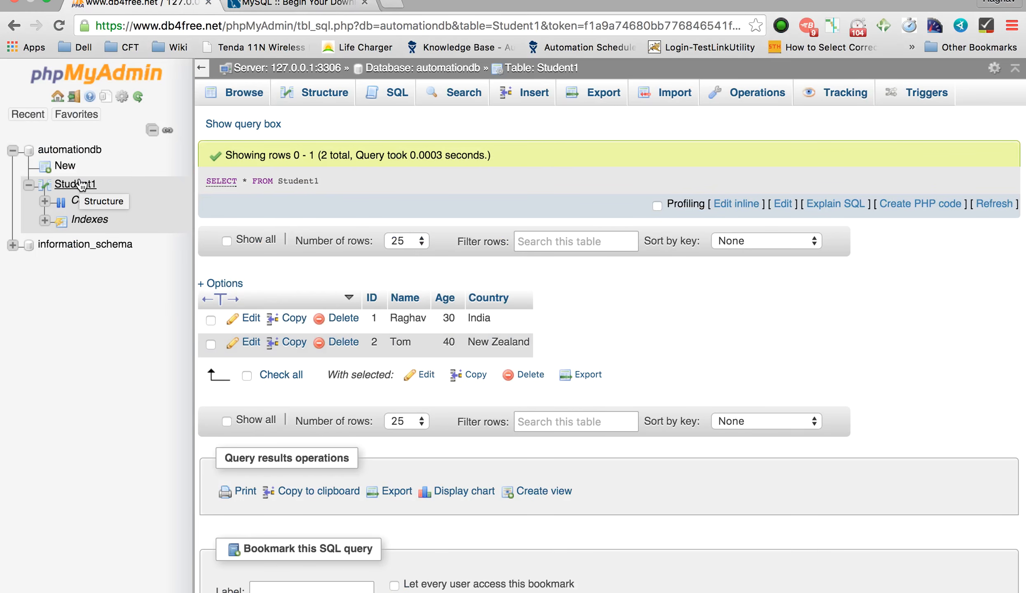
scroll(79, 186, "up", 5)
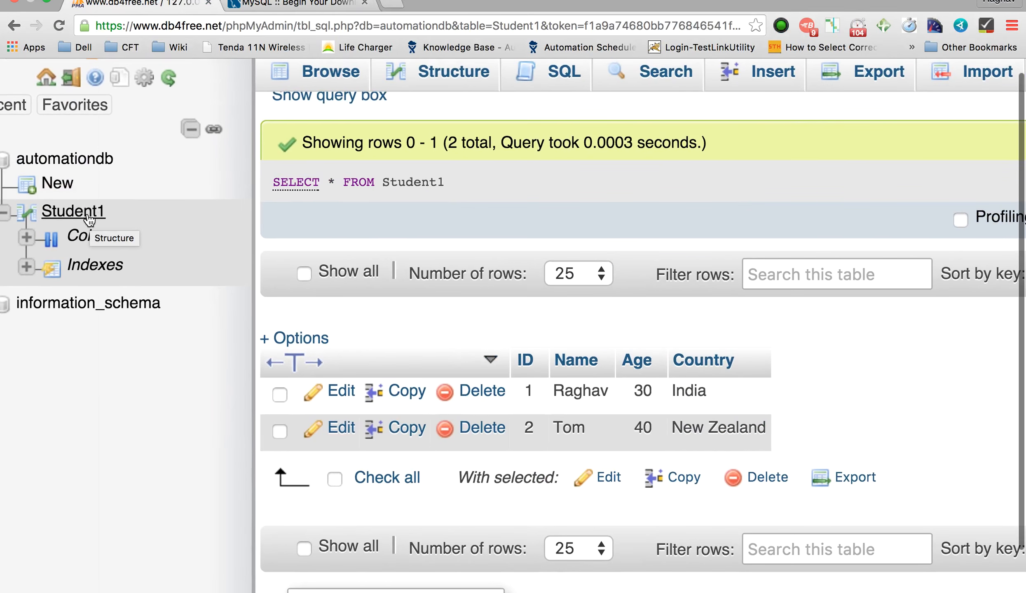
scroll(89, 224, "down", 5)
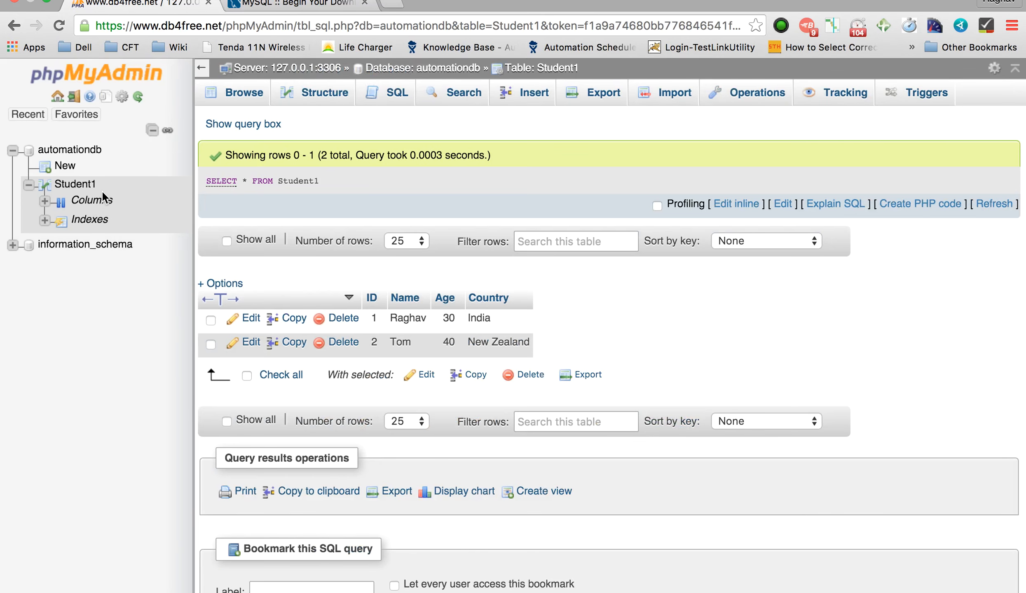
key("super+Tab")
Step: Enter the query 'select * from Student1' and keep Select Statement as the query type
type("se")
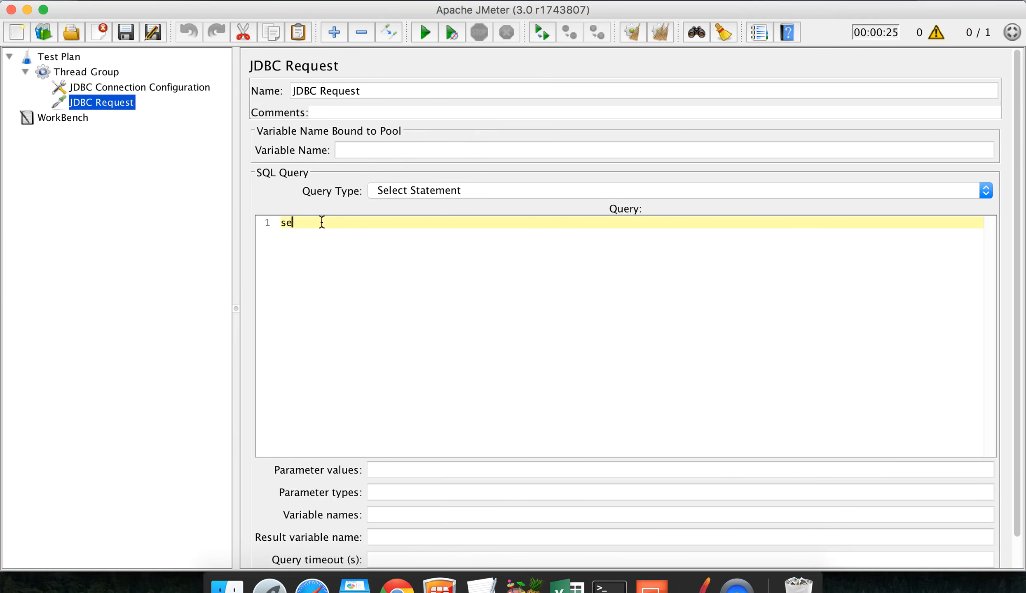
type("lect * from Student1")
left_click(520, 191)
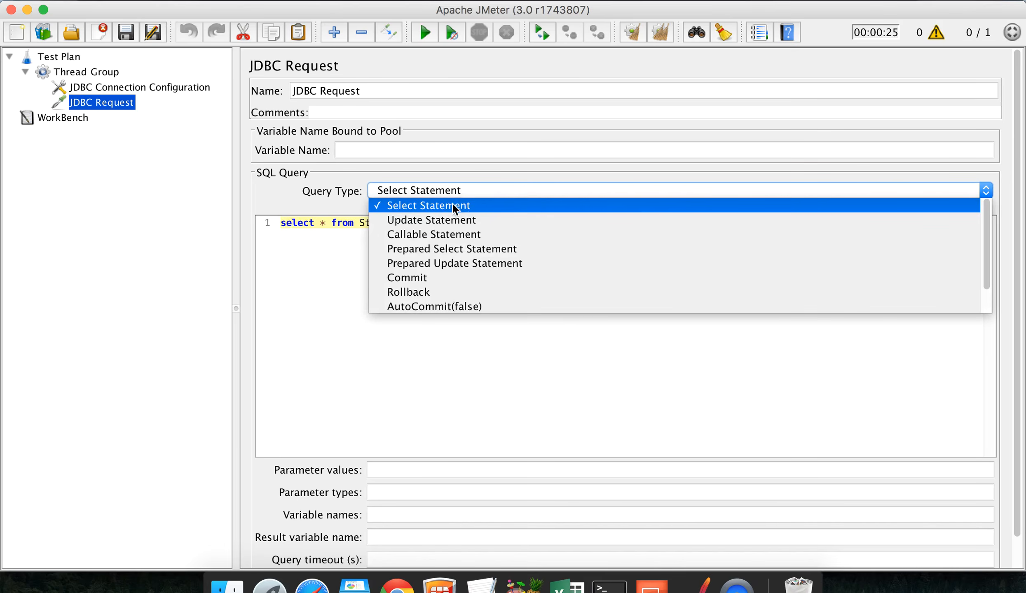
left_click(416, 206)
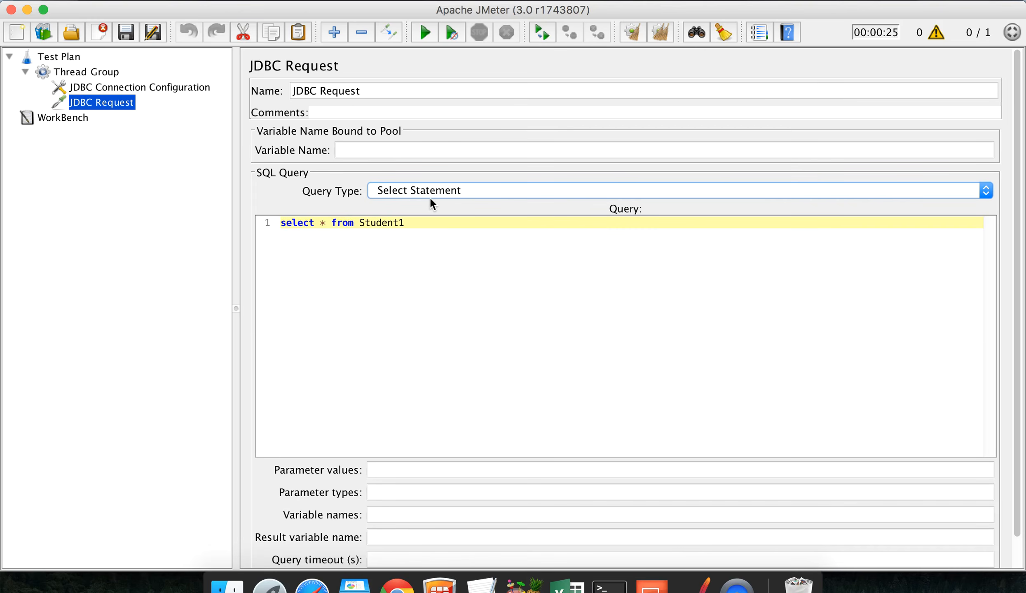
left_click(88, 75)
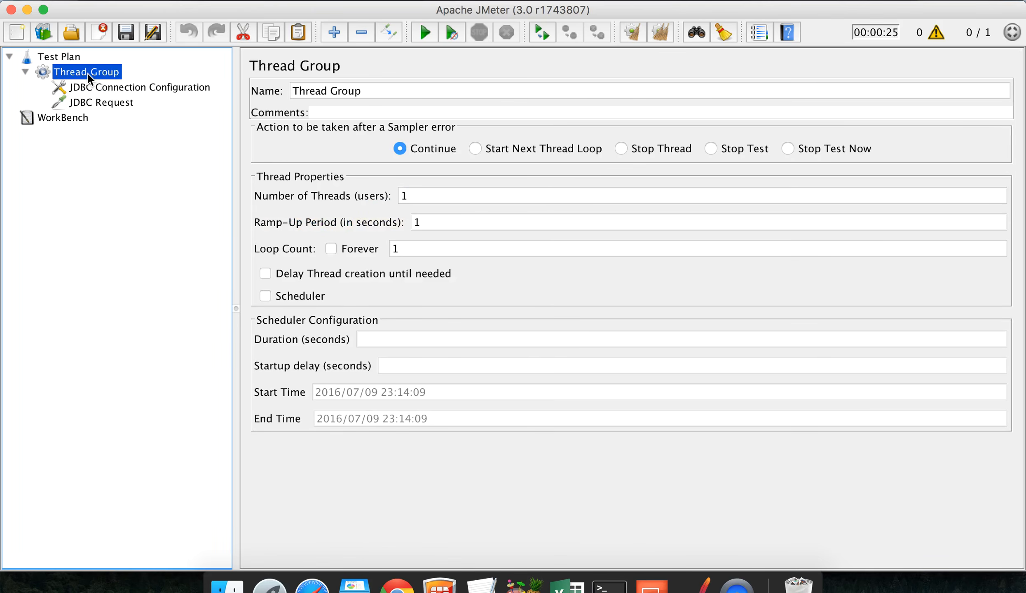
Step: Add a 'Step 5 - Add Listeners' line below Step 4 in the tutorial notes
left_click(484, 519)
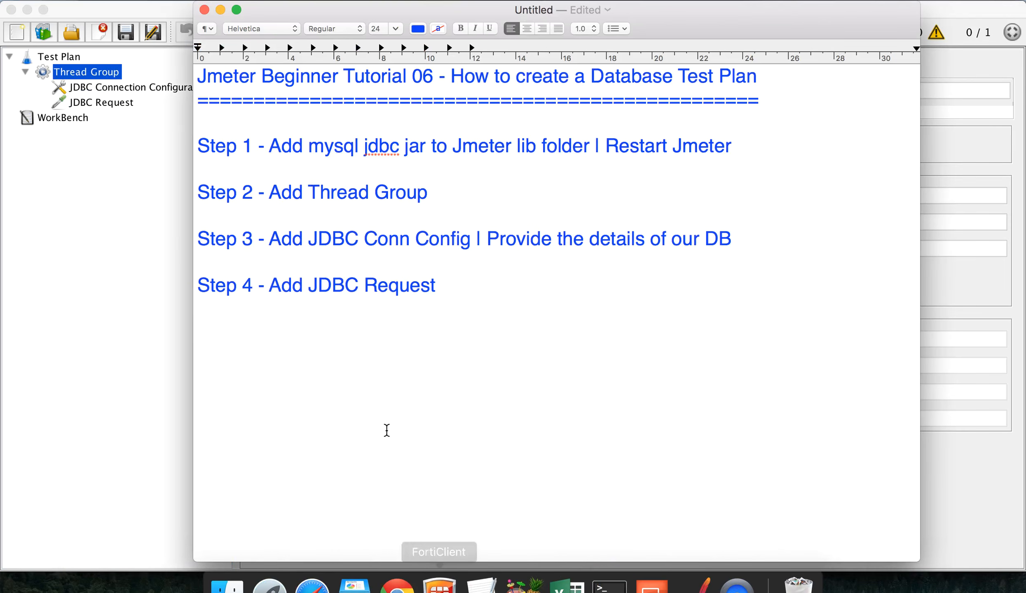
key("Return")
type("Step ")
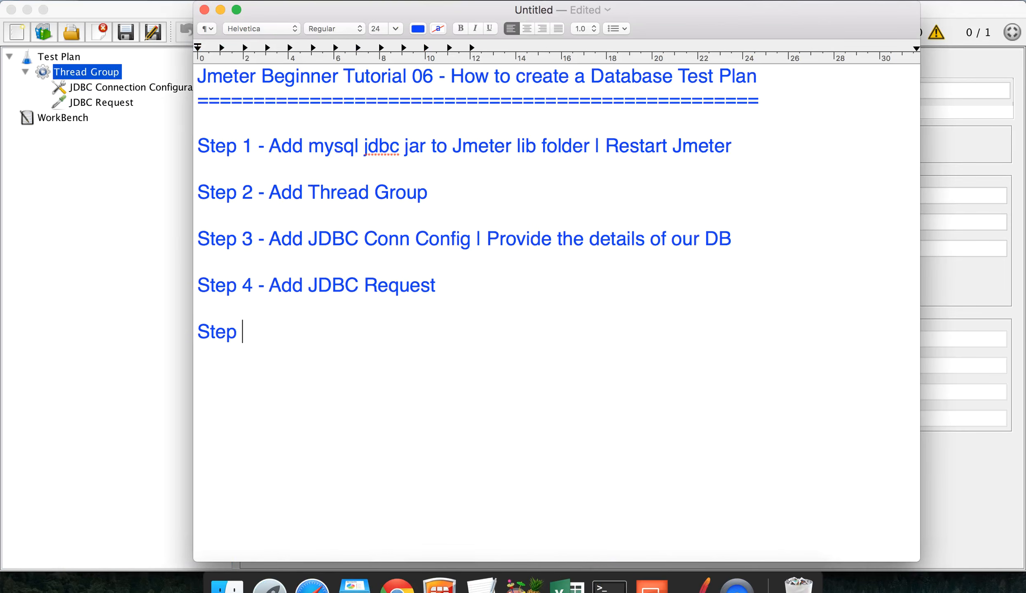
type("5 - Add Li")
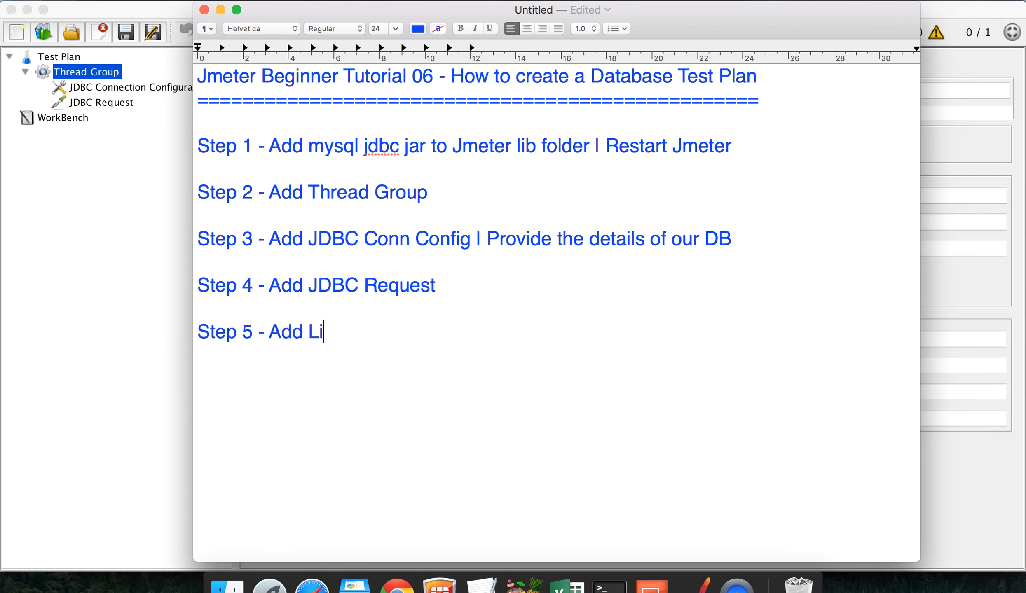
type("steners")
Step: Add View Results in Table and View Results Tree listeners to the Thread Group
left_click(96, 225)
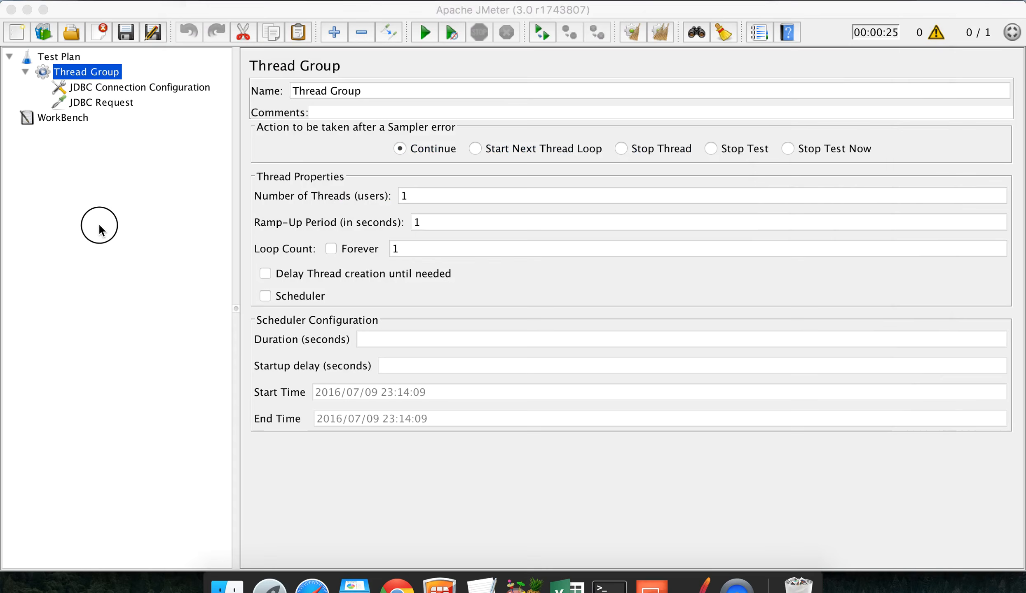
right_click(94, 75)
mouse_move(125, 87)
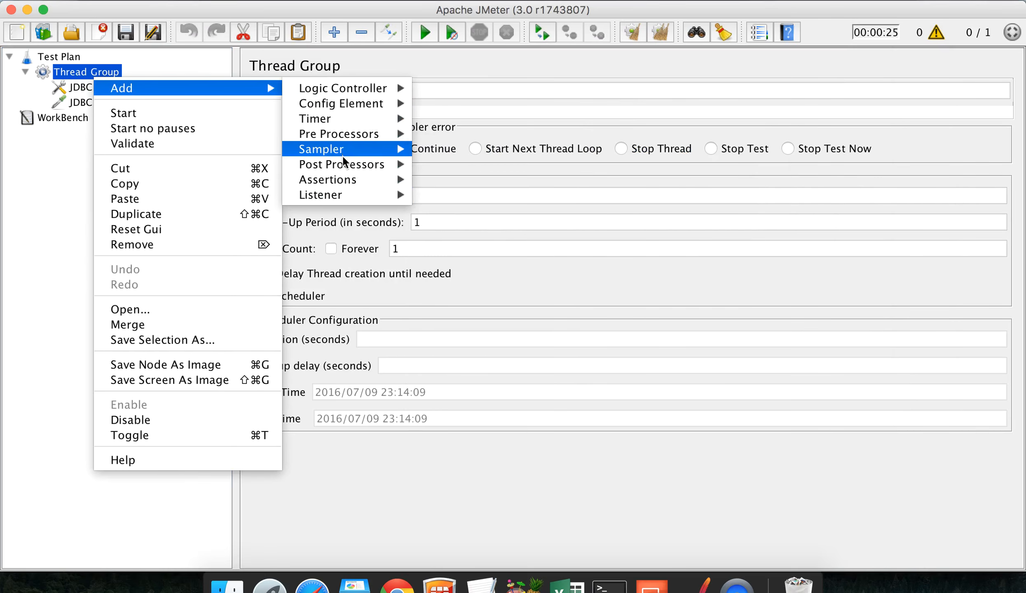
mouse_move(342, 196)
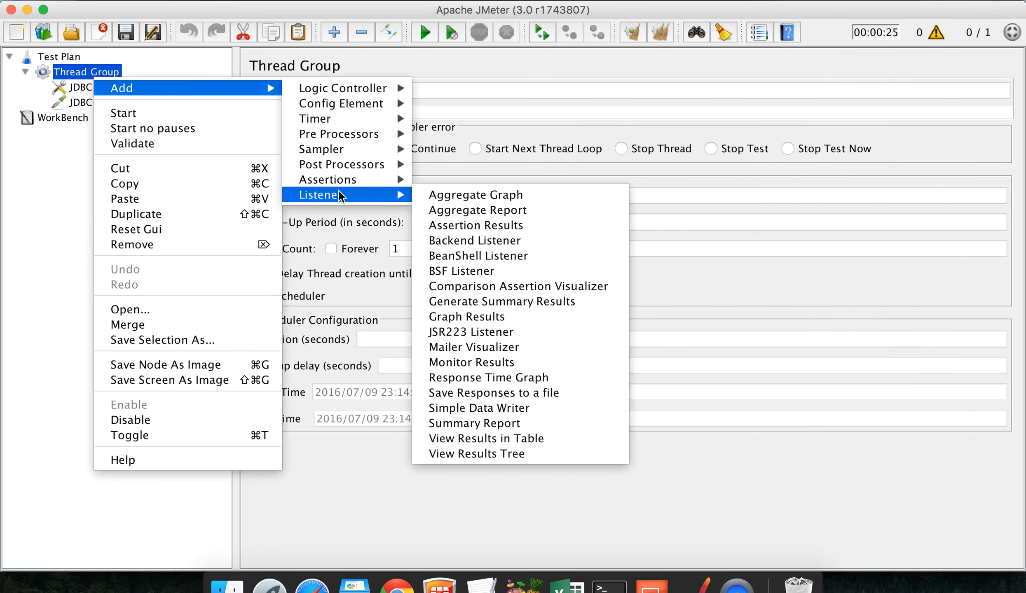
left_click(490, 439)
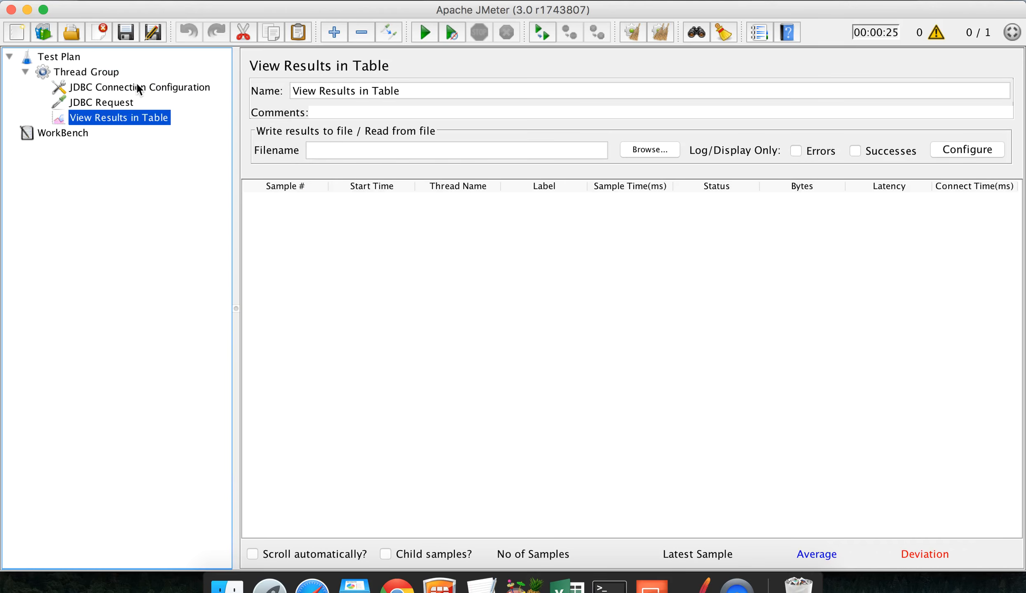
left_click(76, 73)
right_click(76, 74)
mouse_move(223, 82)
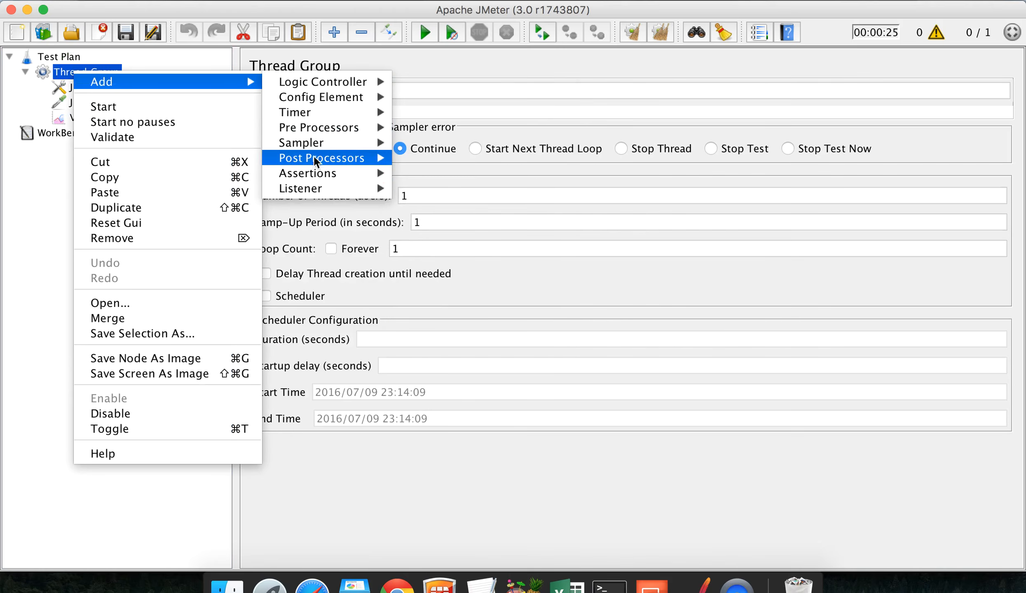
mouse_move(315, 189)
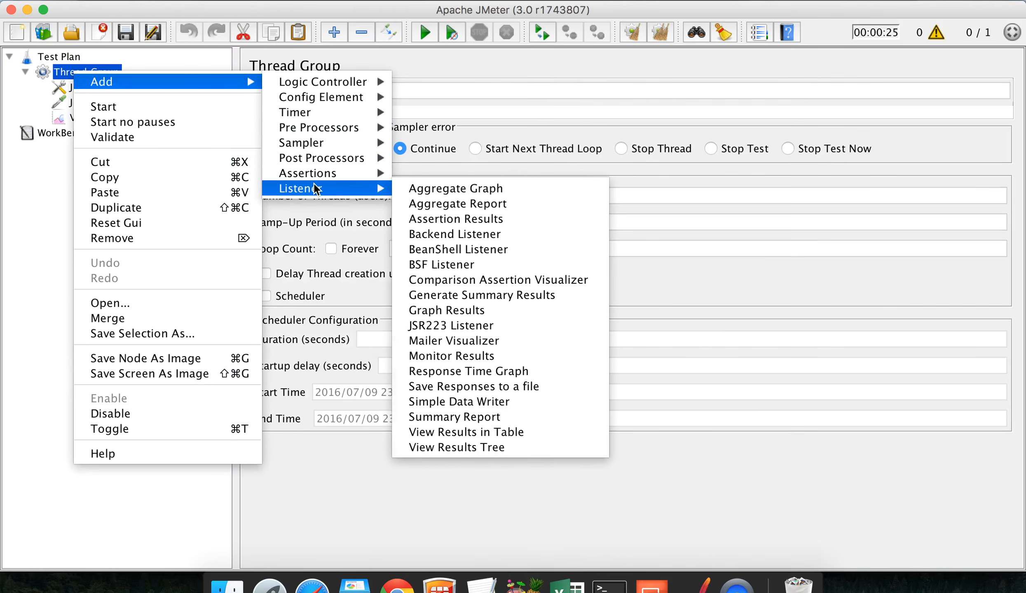
left_click(508, 445)
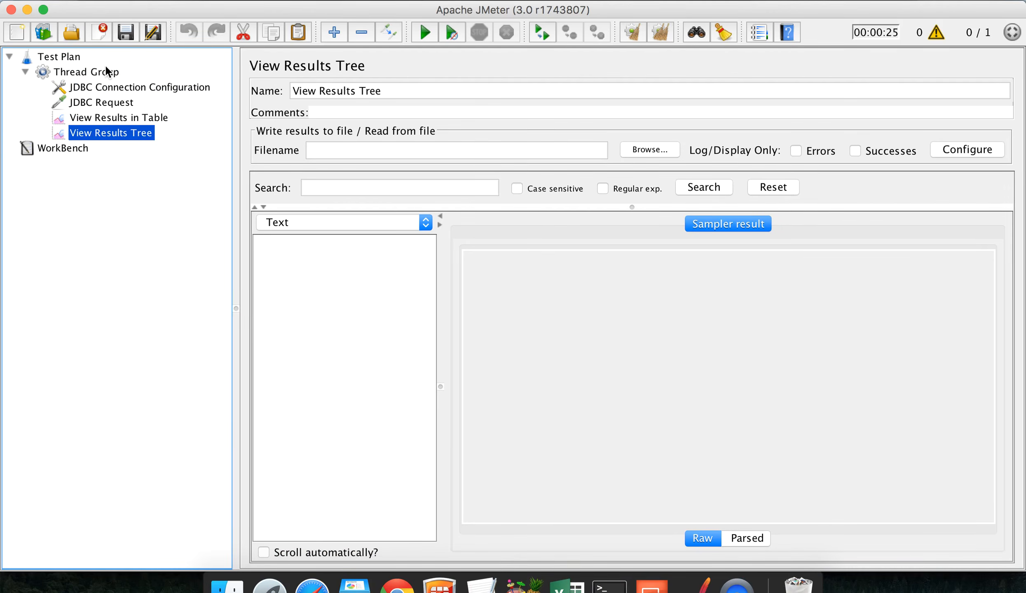
Step: Review the connection settings and SQL query, then note a 'Run and validate' step
left_click(96, 86)
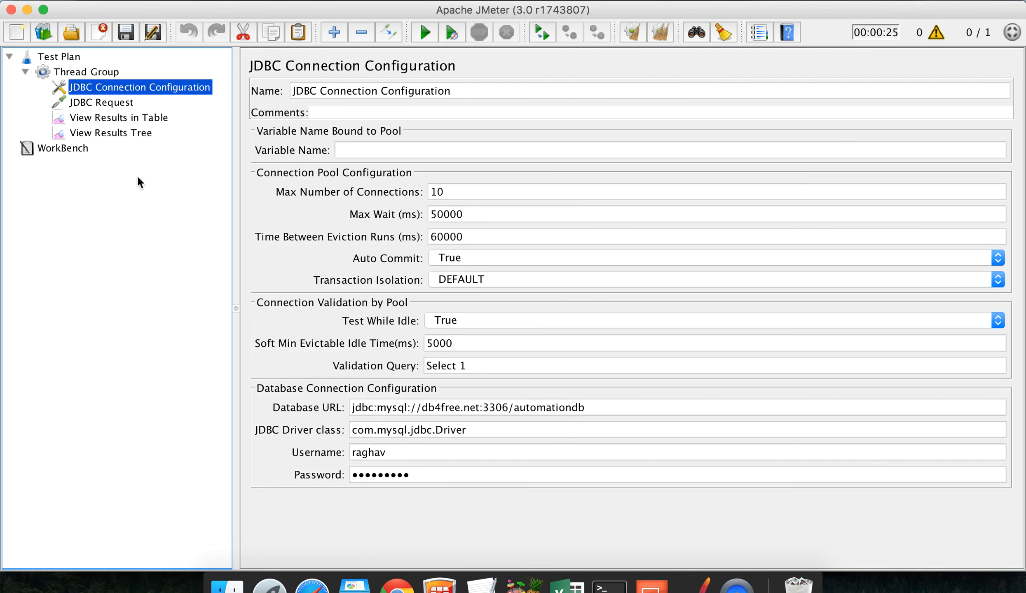
left_click(107, 103)
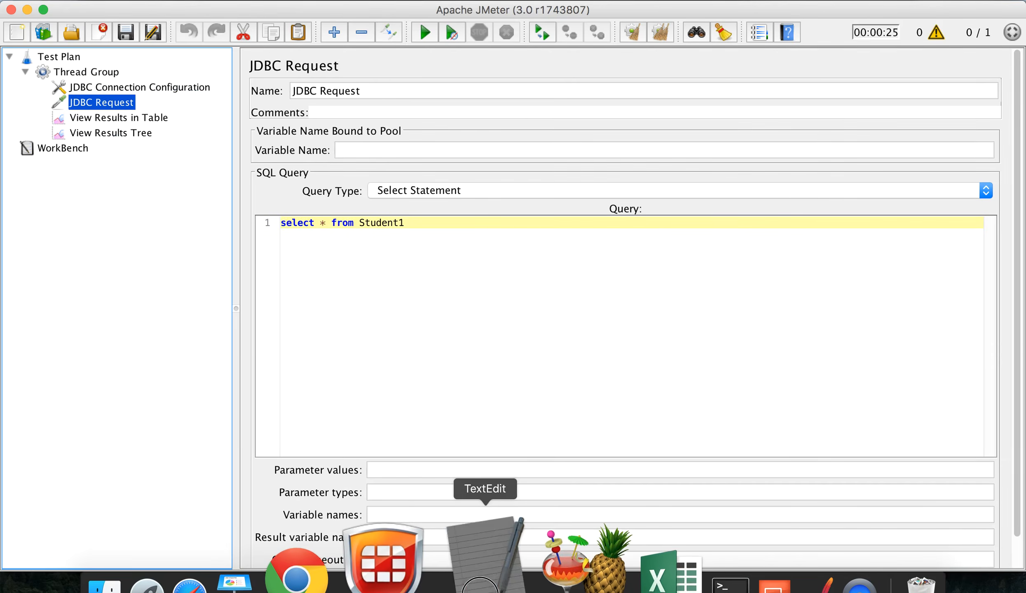
left_click(483, 548)
key("Return")
type("Step")
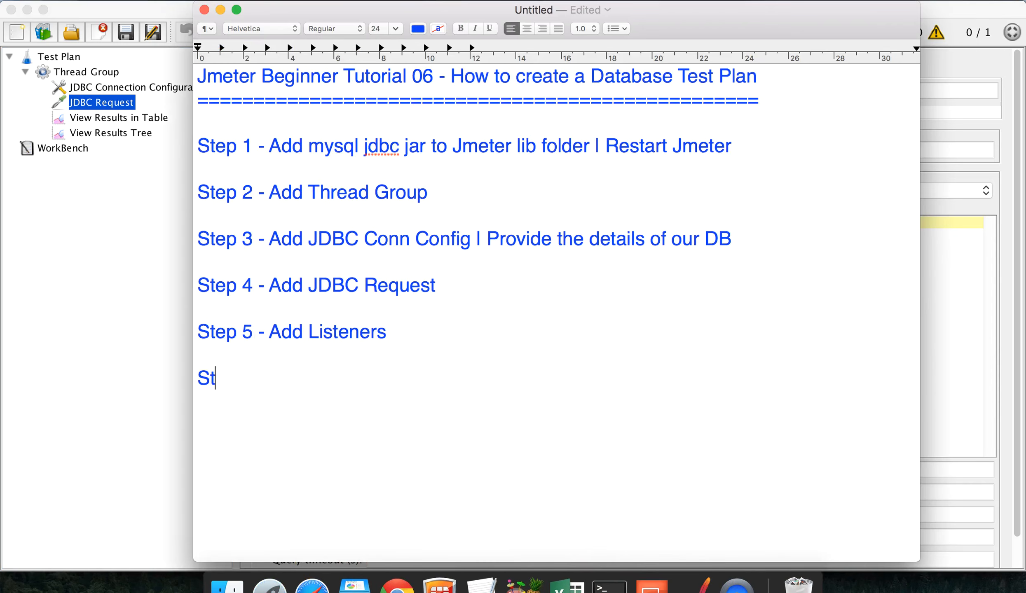
type("- Run and validate")
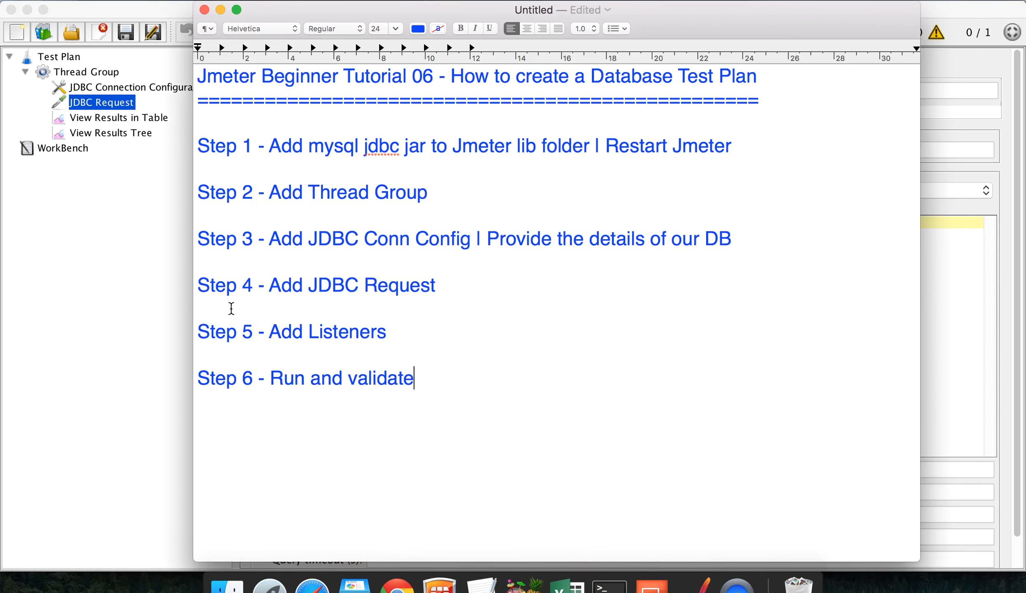
left_click(122, 283)
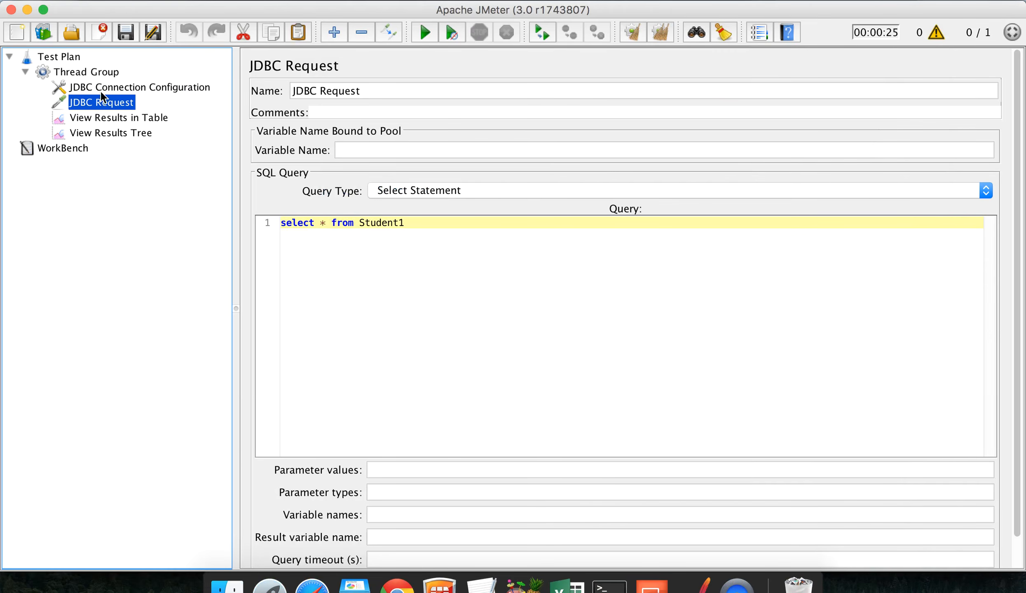
Step: Run the unsaved test plan from View Results Tree and open the log showing the error
left_click(124, 132)
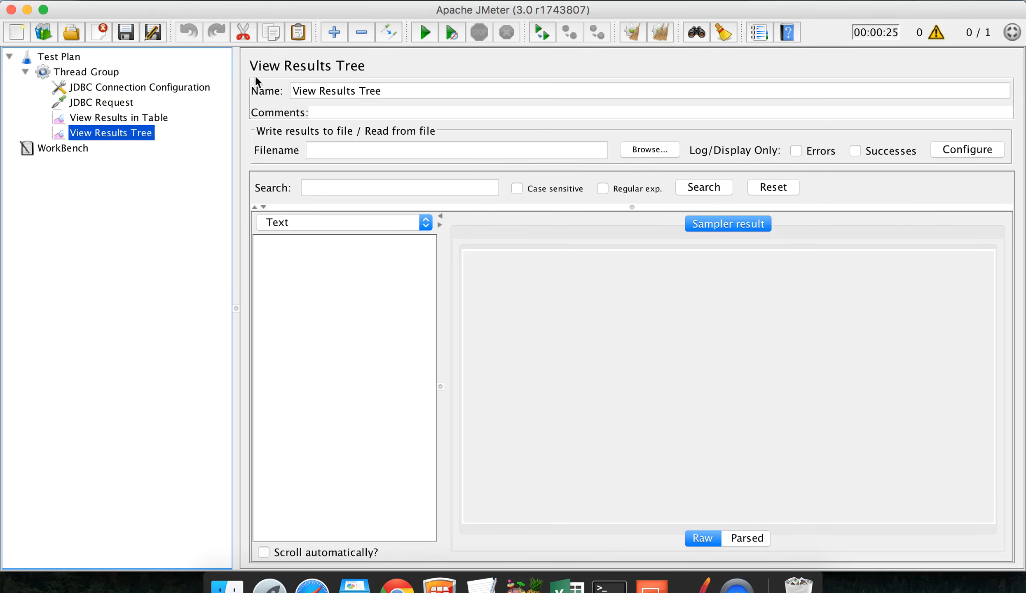
left_click(424, 33)
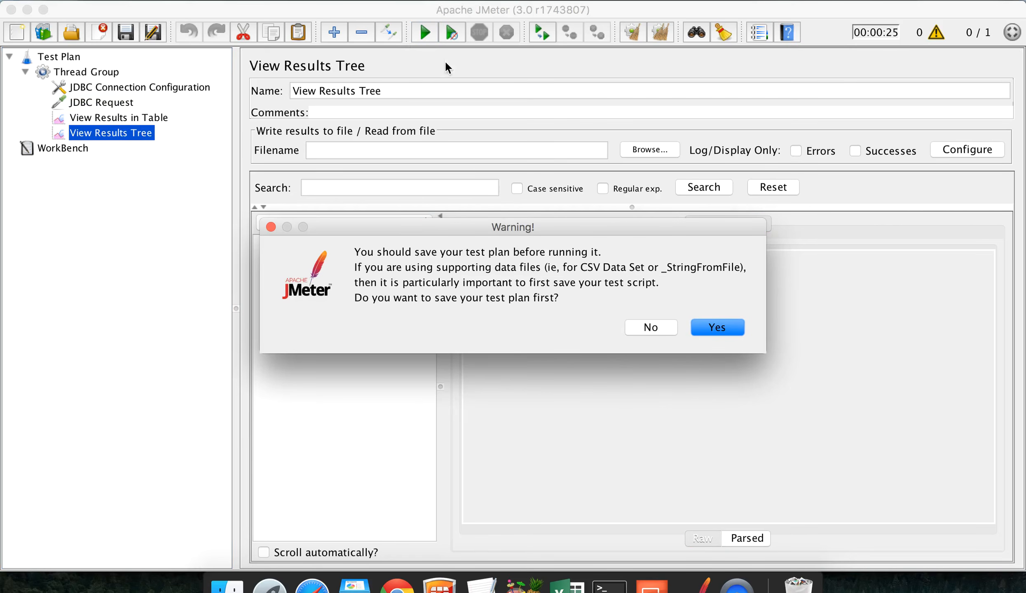
left_click(643, 328)
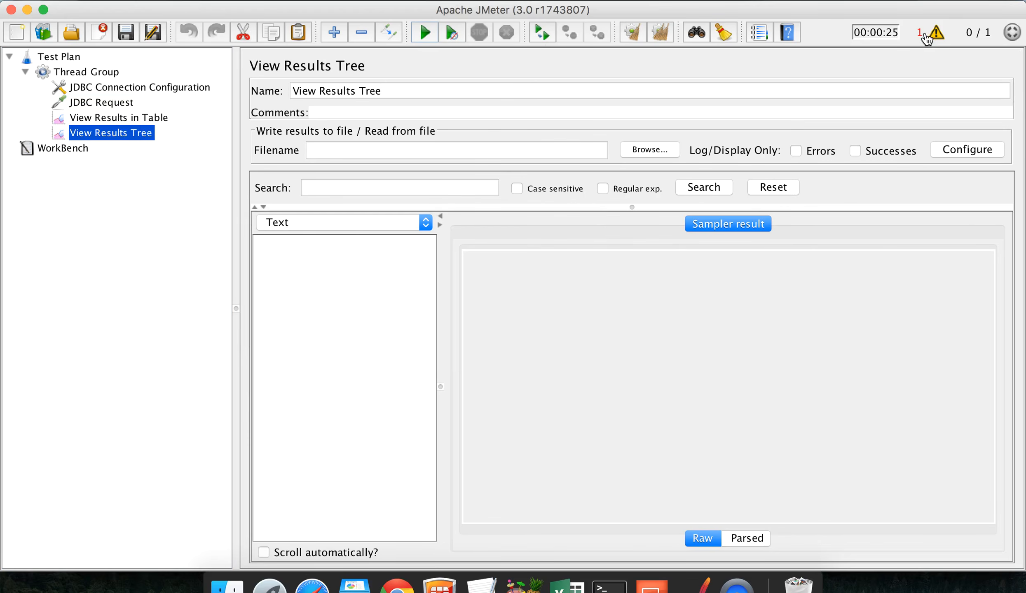
left_click(936, 40)
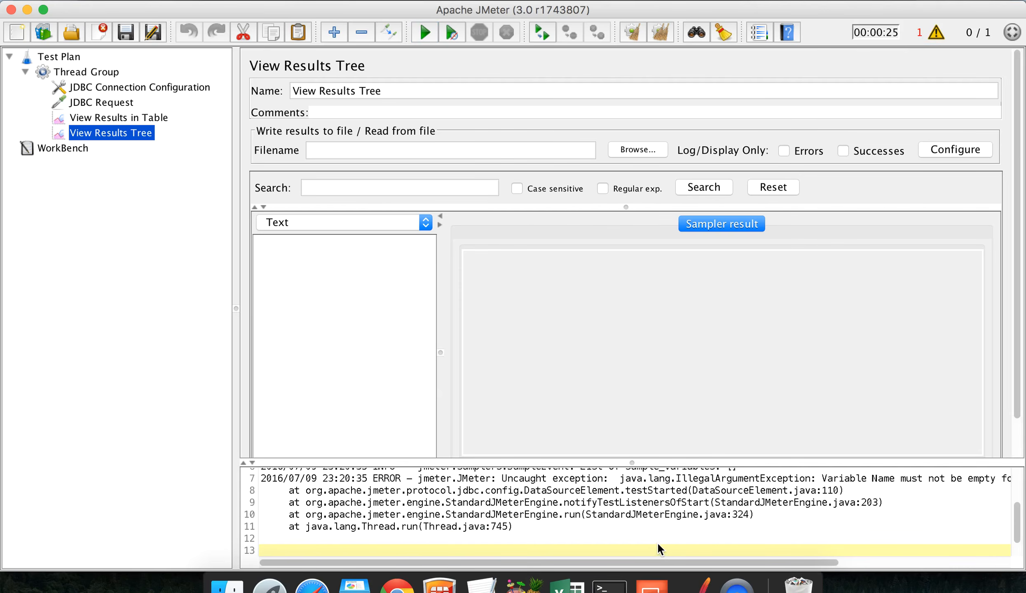
Step: Highlight the 'Variable Name must not be empty' error, then inspect the connection's empty Variable Name field
left_click_drag(703, 562, 881, 565)
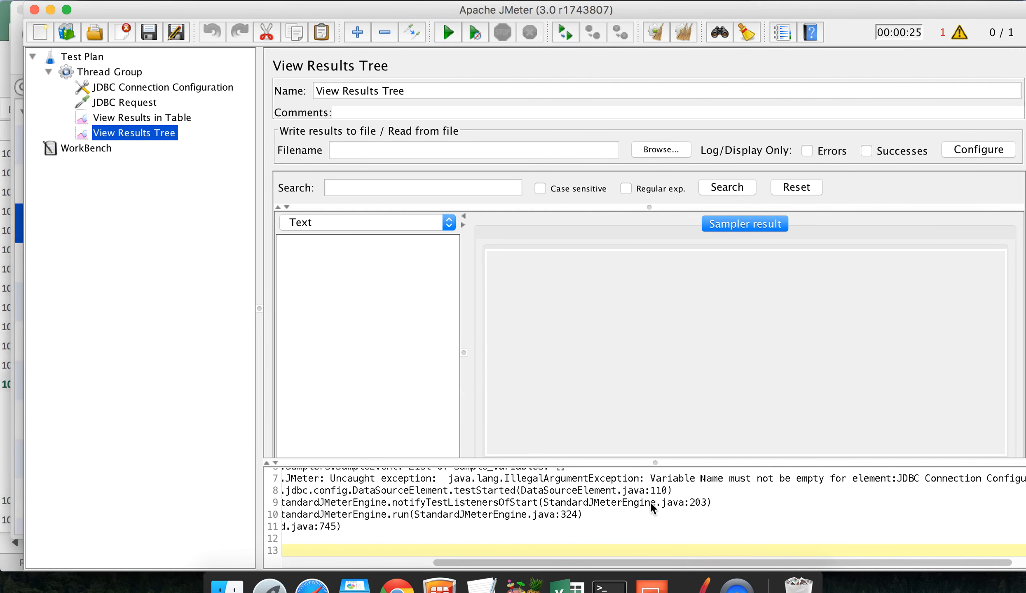
left_click_drag(650, 479, 1023, 535)
left_click_drag(701, 567, 426, 563)
left_click(153, 89)
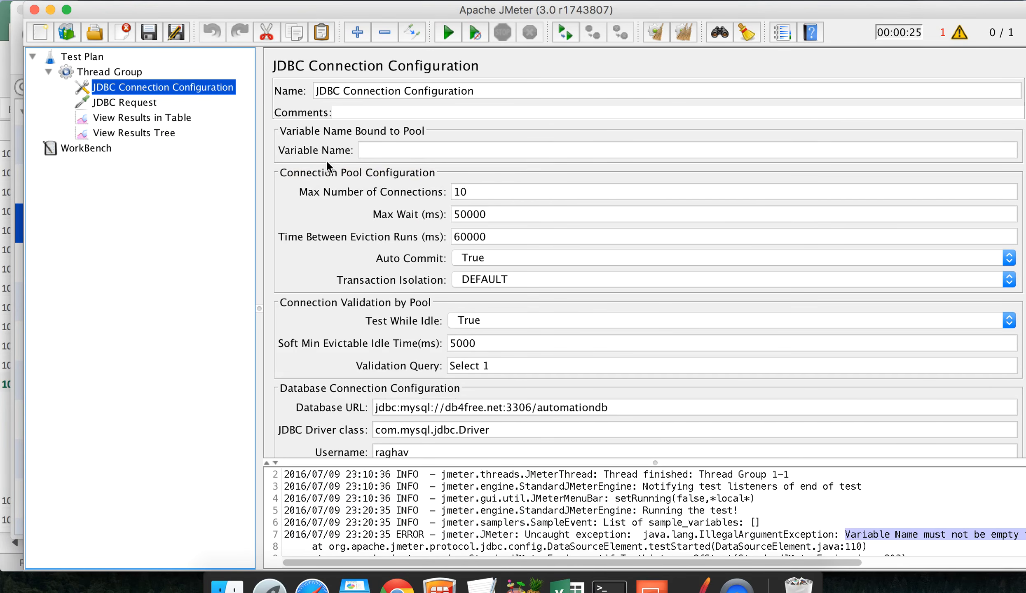
mouse_move(324, 152)
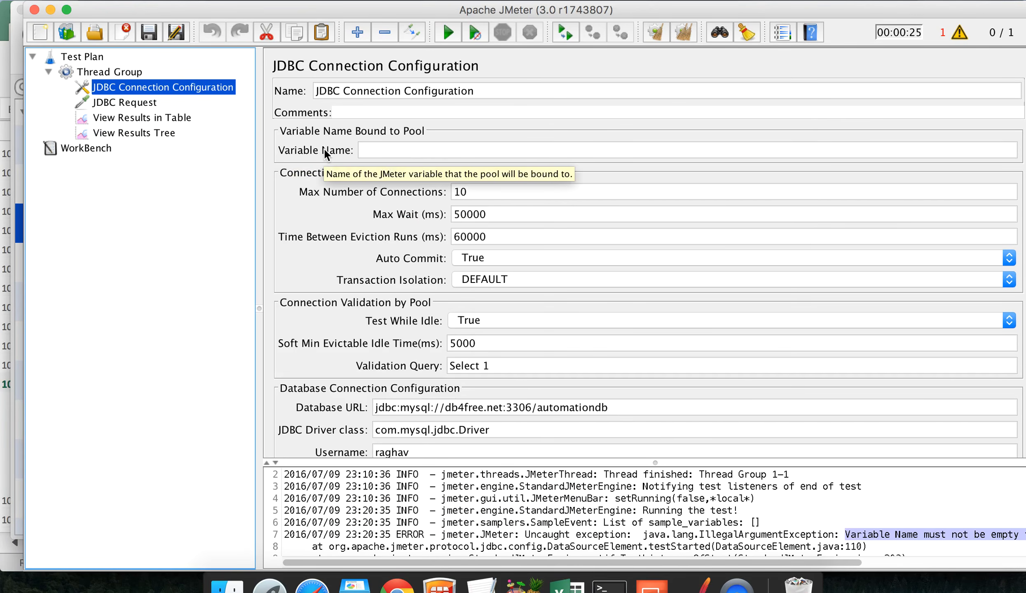
Step: Set the pool Variable Name to 'test' in JDBC Connection Configuration and JDBC Request
left_click(380, 150)
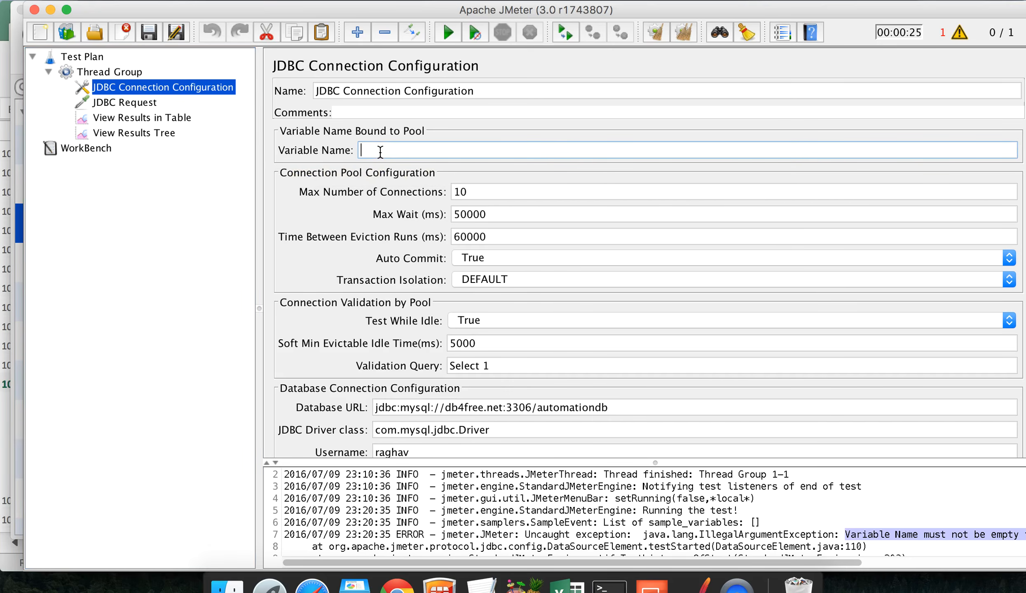
type("test")
left_click(127, 101)
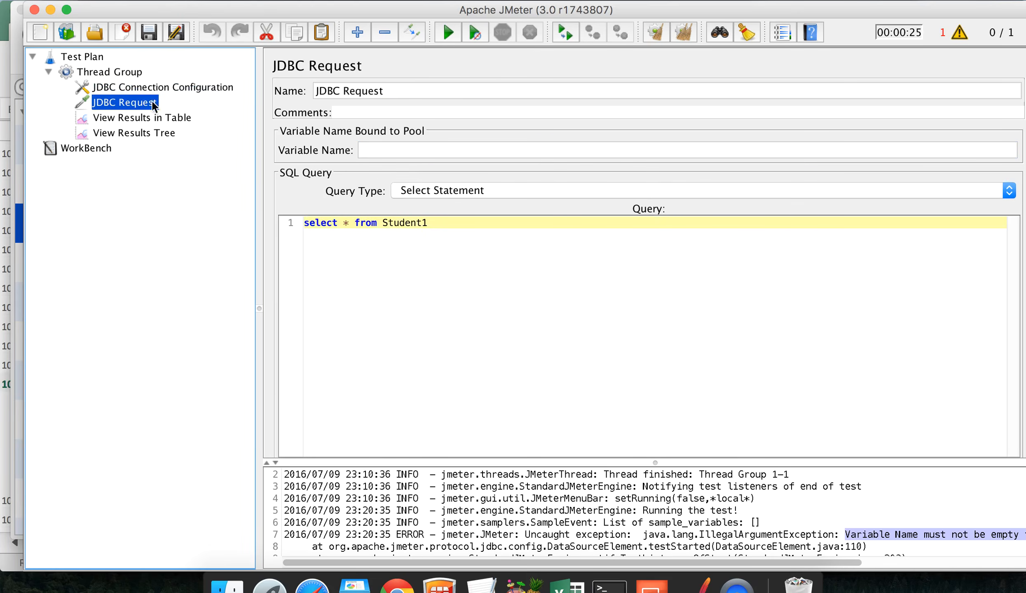
left_click(382, 150)
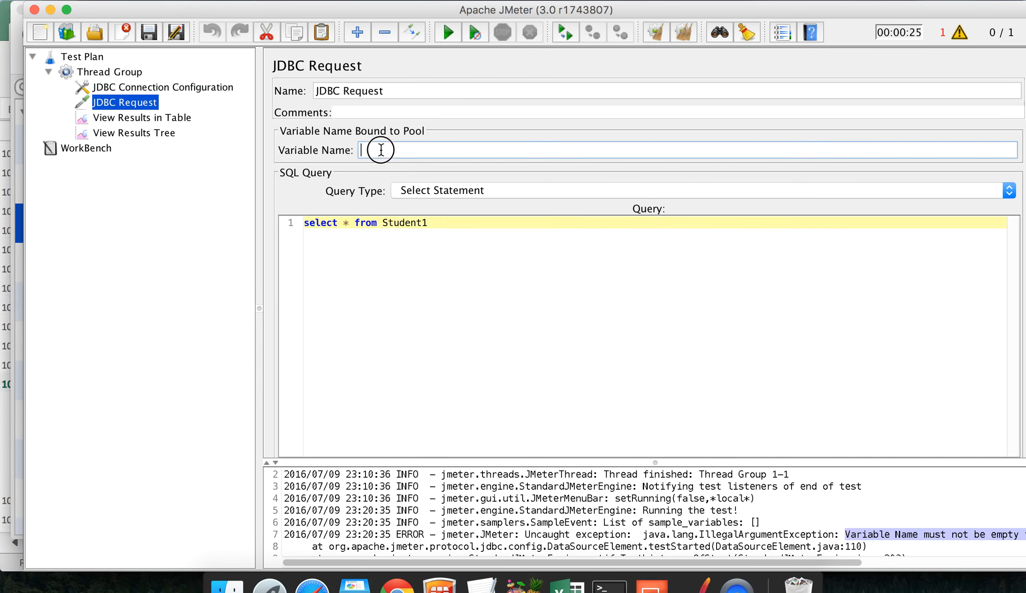
type("test")
Step: Cross-check that both elements use 'test', then close the log panel
left_click_drag(394, 151, 321, 156)
left_click(177, 87)
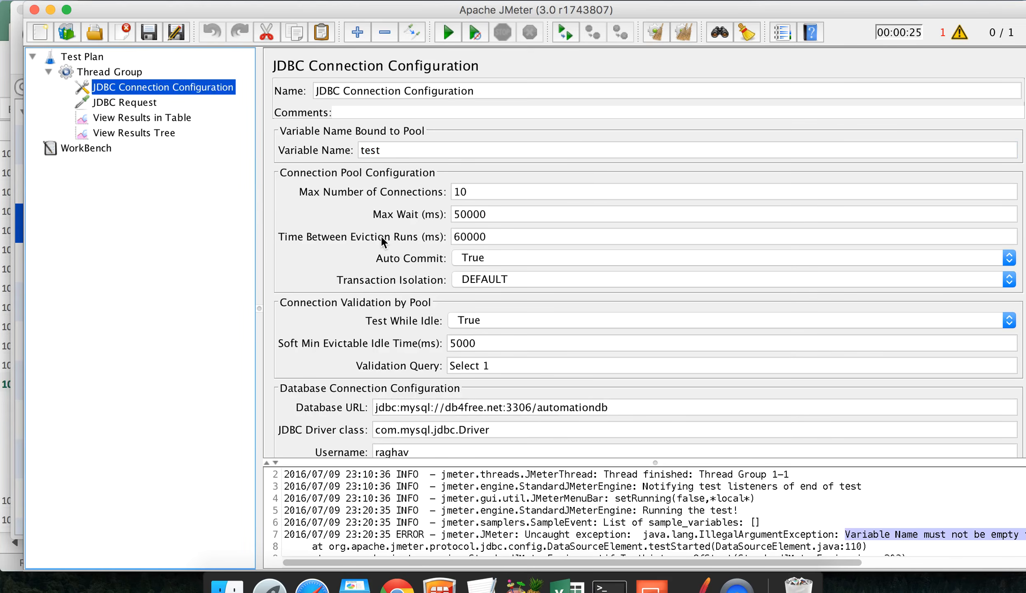
left_click(134, 104)
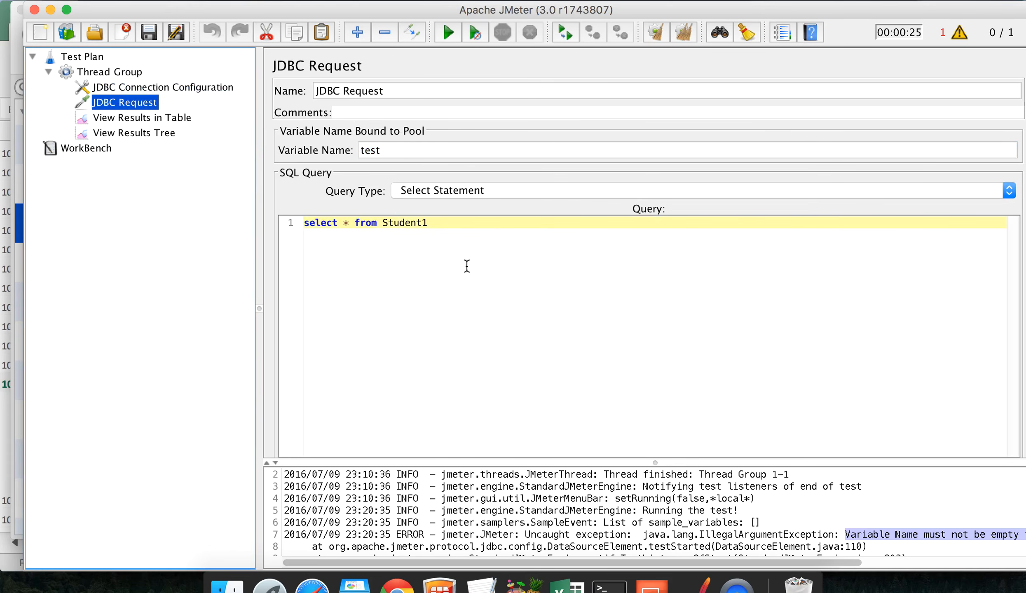
left_click(192, 87)
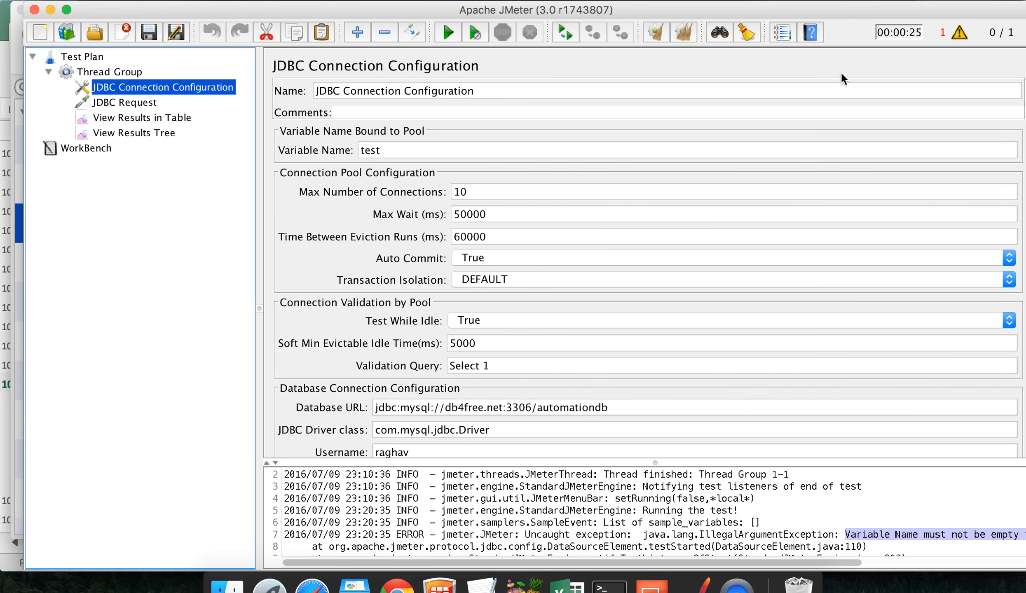
left_click(952, 33)
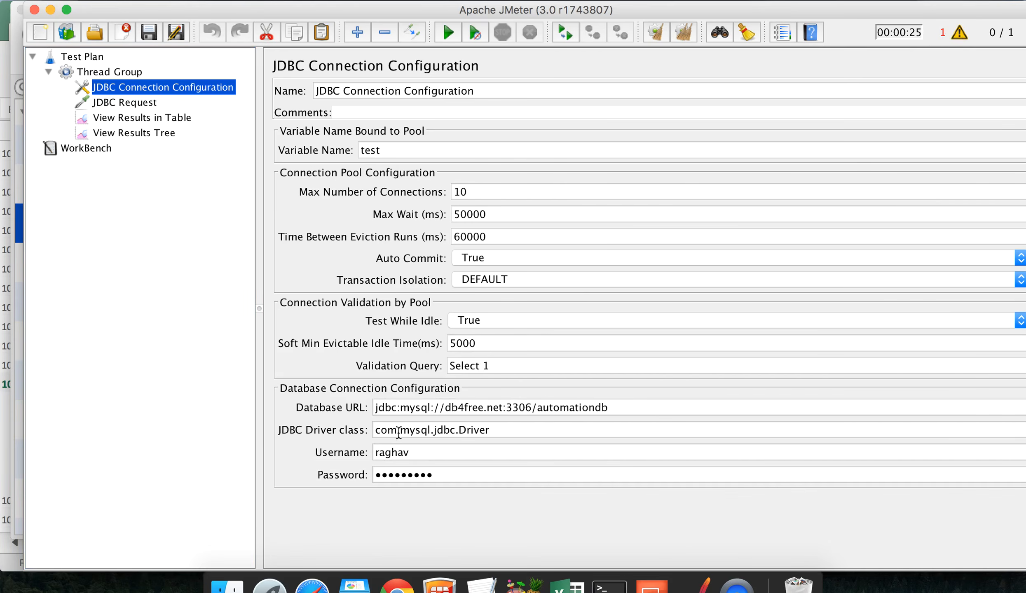
Step: Run the database test plan from the JDBC Request element without saving it first
left_click(124, 104)
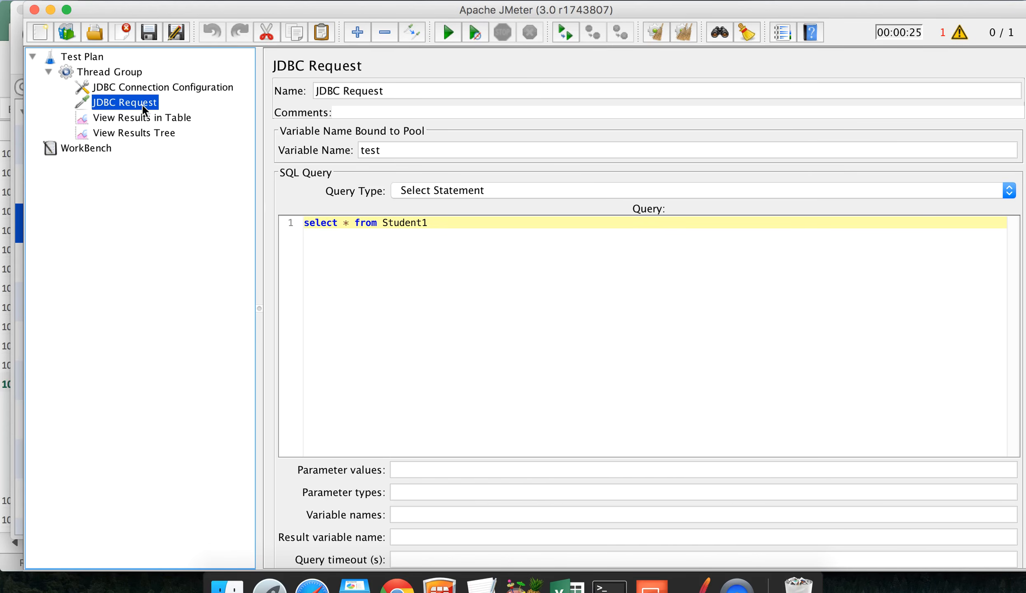
left_click(449, 33)
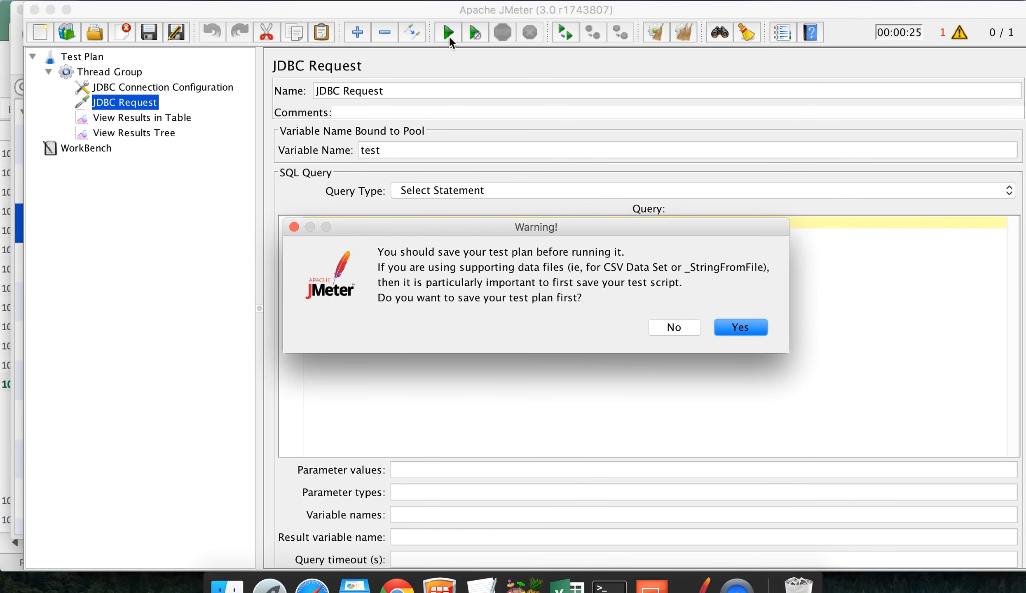
left_click(668, 326)
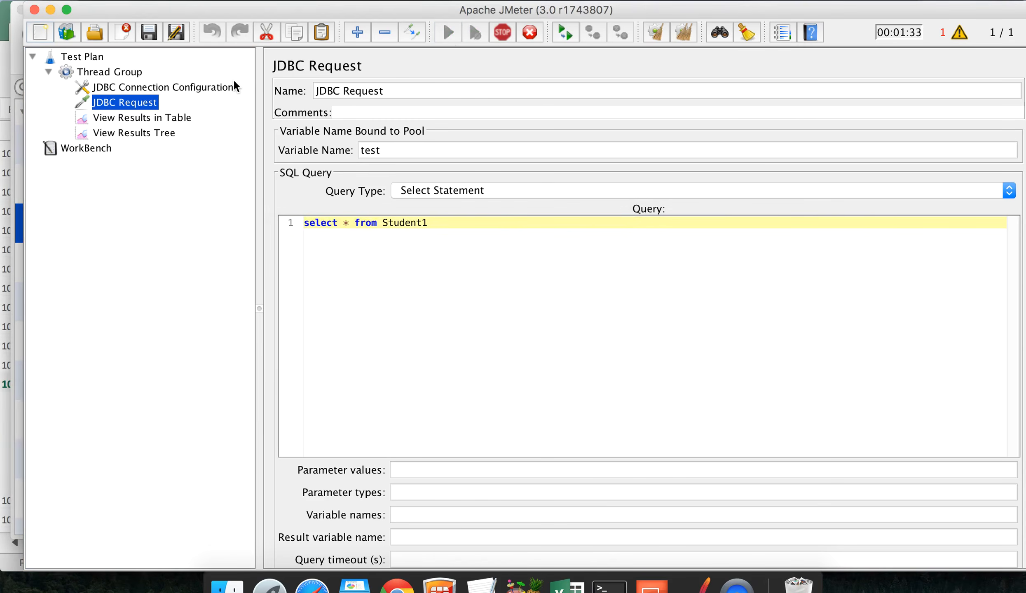
Step: Review the finished JDBC Request sample in the View Results in Table and View Results Tree listeners
left_click(134, 132)
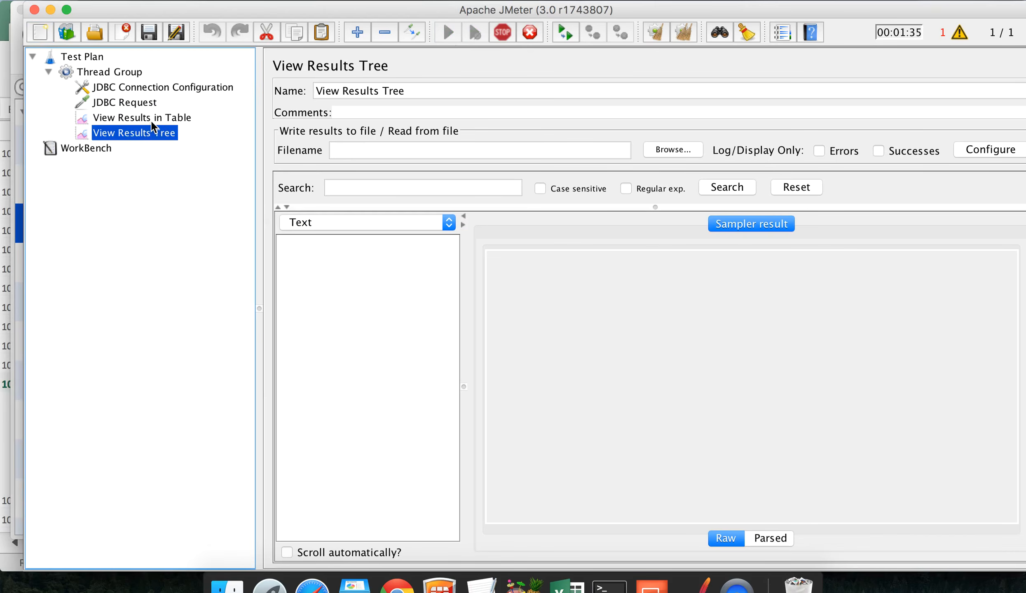
left_click(151, 119)
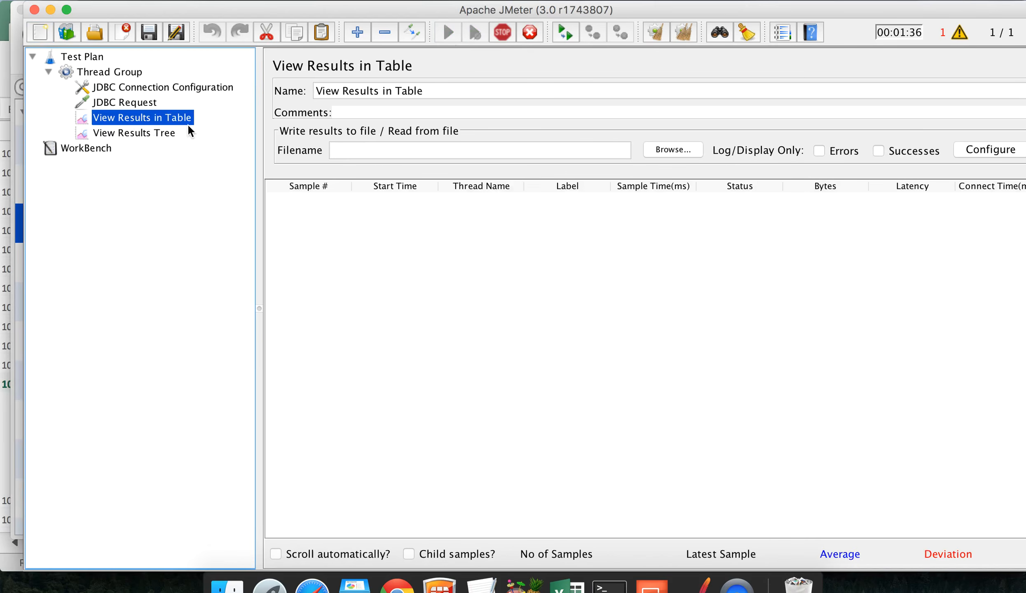
left_click(144, 134)
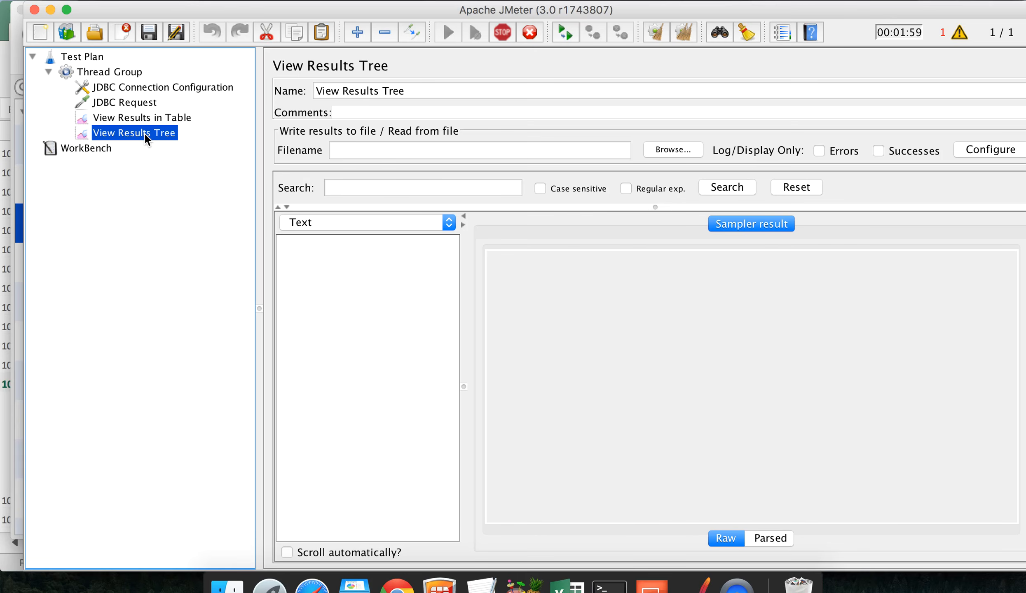
left_click(146, 119)
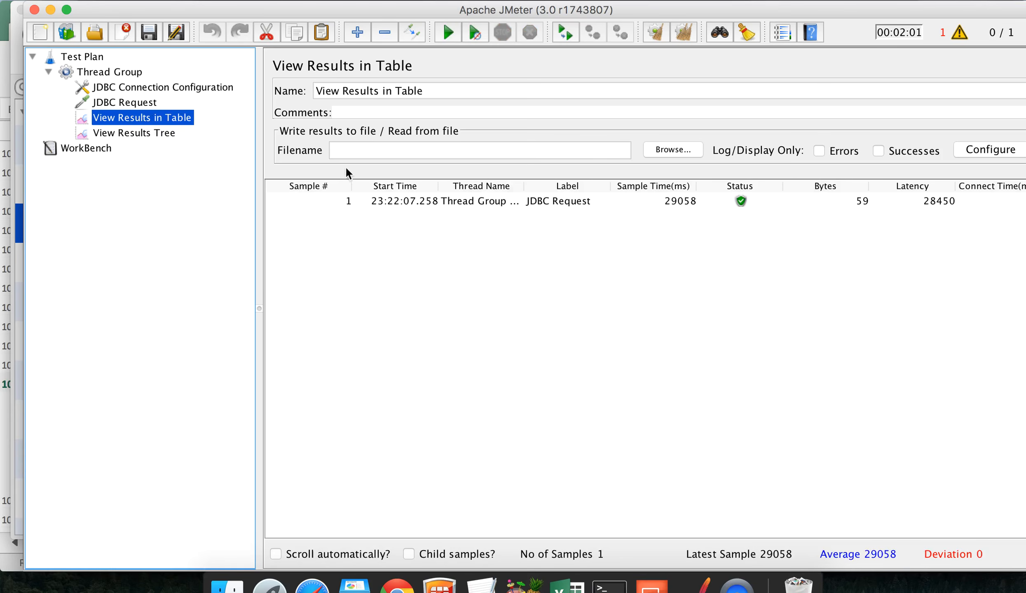
left_click(447, 201)
left_click(146, 136)
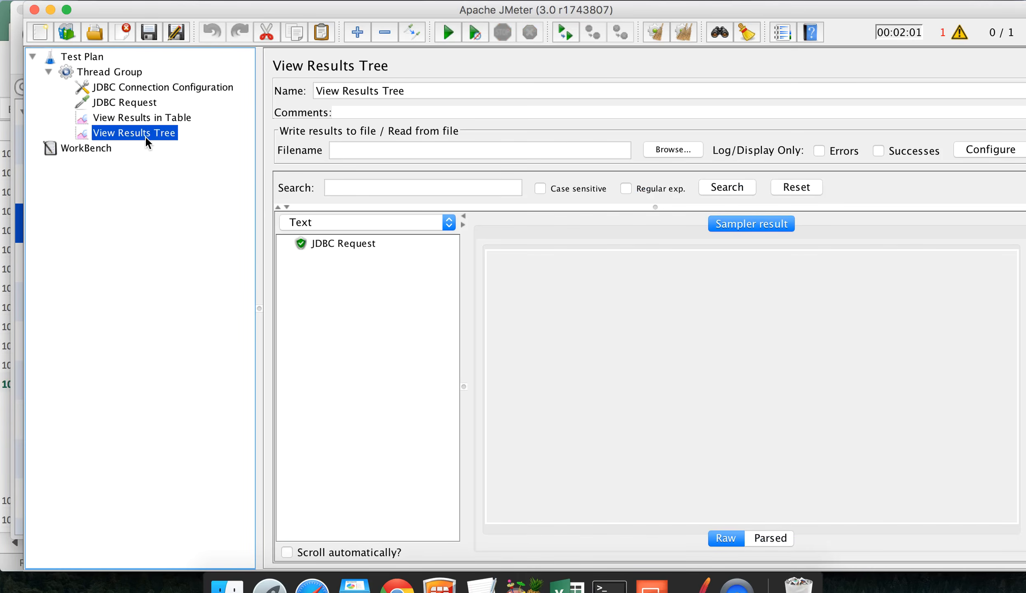
left_click(138, 118)
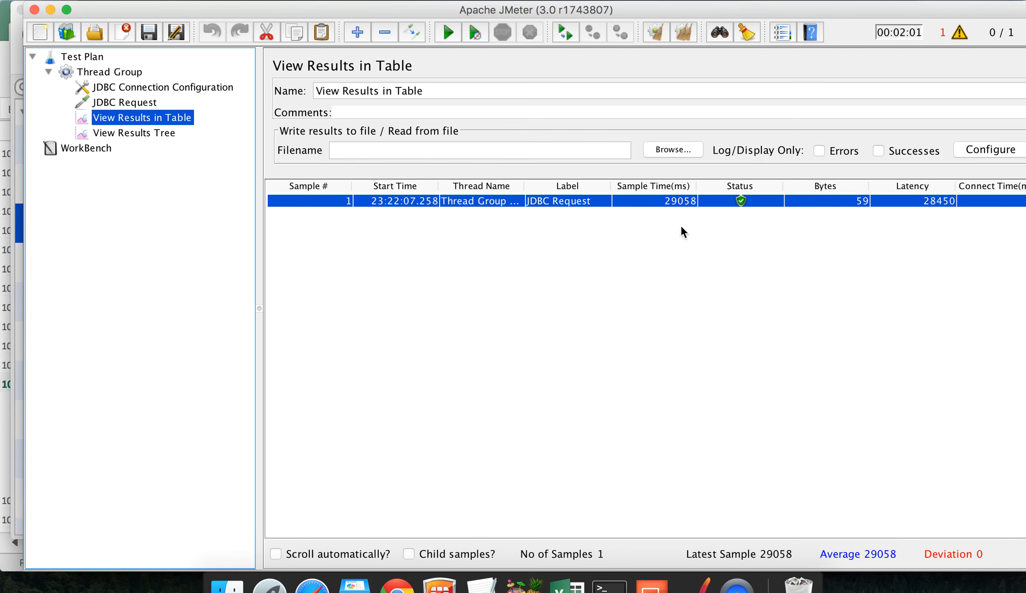
left_click(162, 134)
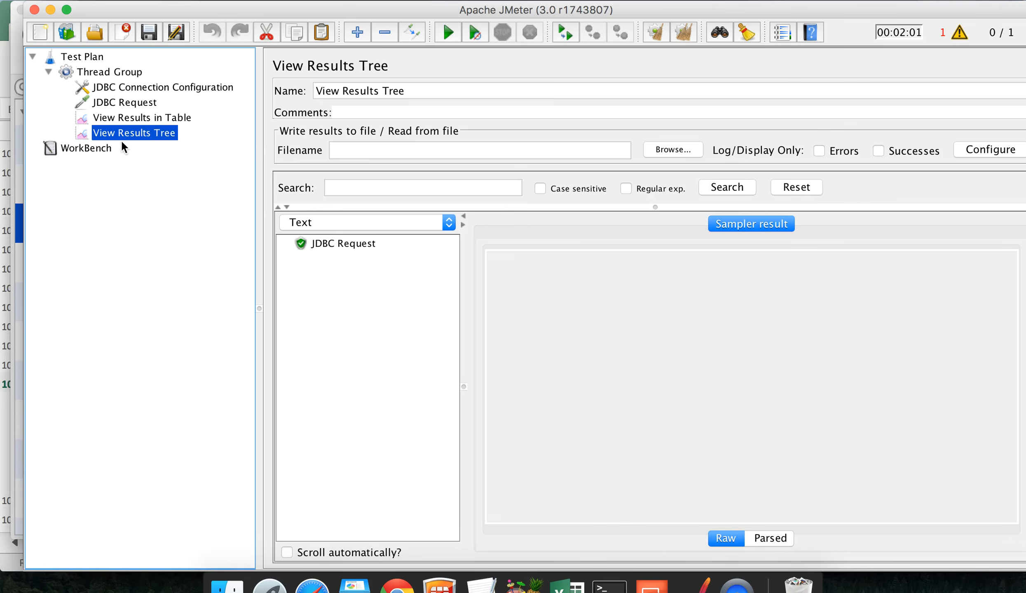
Step: Highlight the sent 'select * from Student1' in the Request tab, then switch to phpMyAdmin
left_click(330, 243)
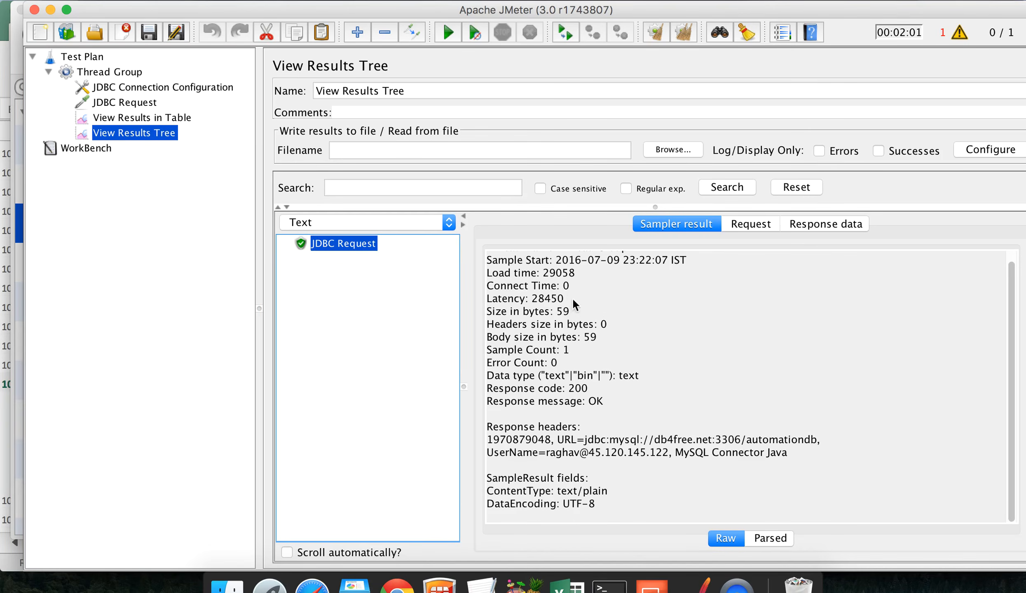
left_click(751, 224)
left_click_drag(694, 258, 495, 258)
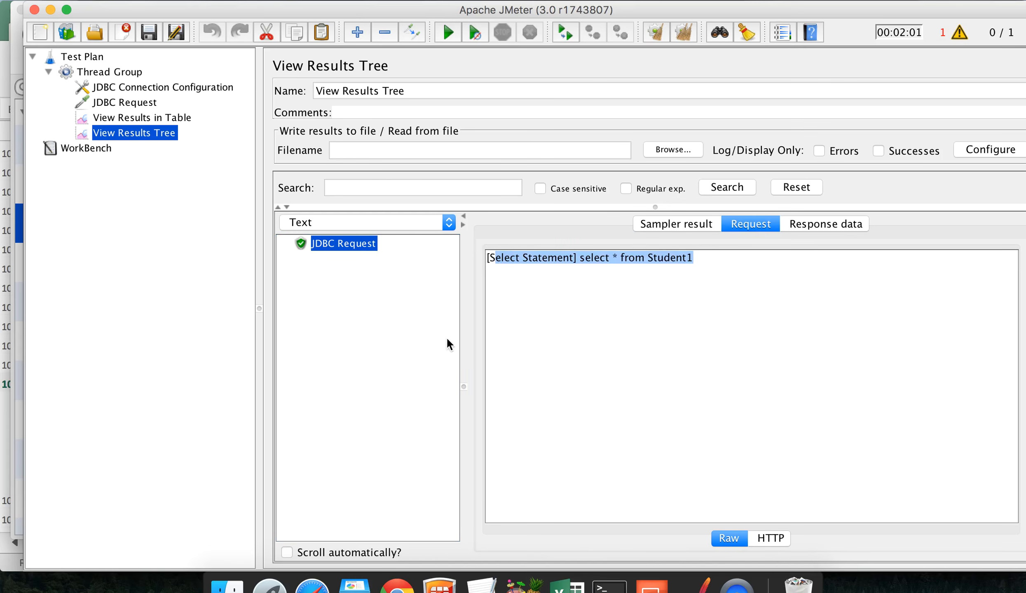
key("ctrl+Left")
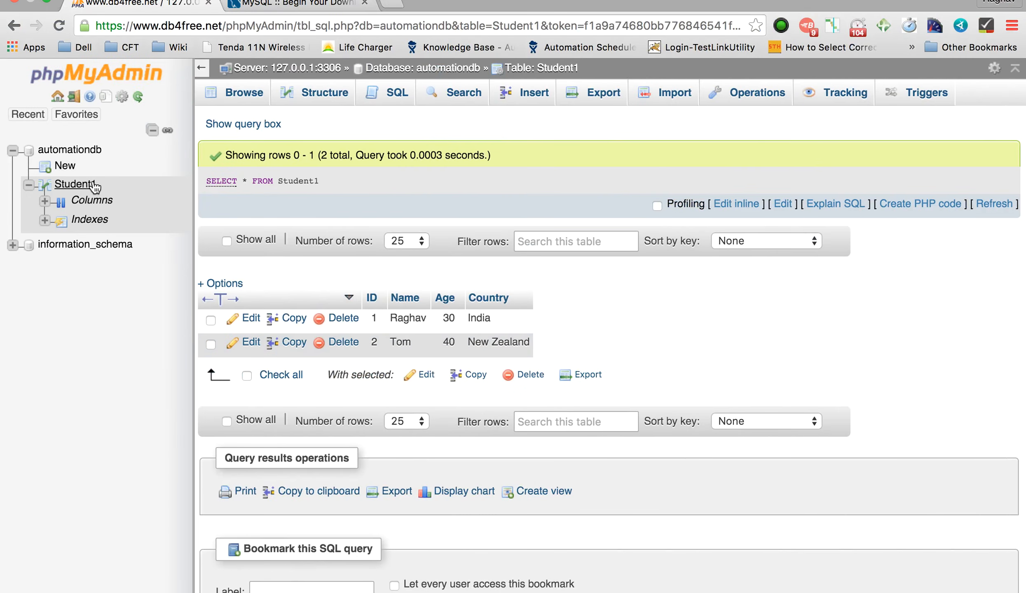
Step: Highlight both Student1 rows in phpMyAdmin's browse results, then return to JMeter
scroll(414, 313, "up", 5)
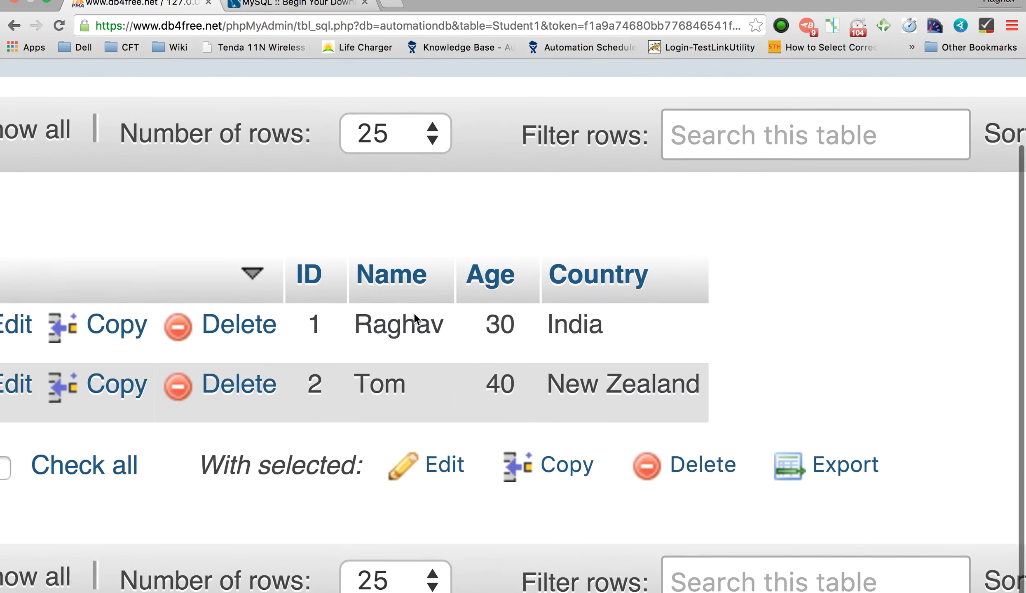
left_click_drag(714, 384, 310, 331)
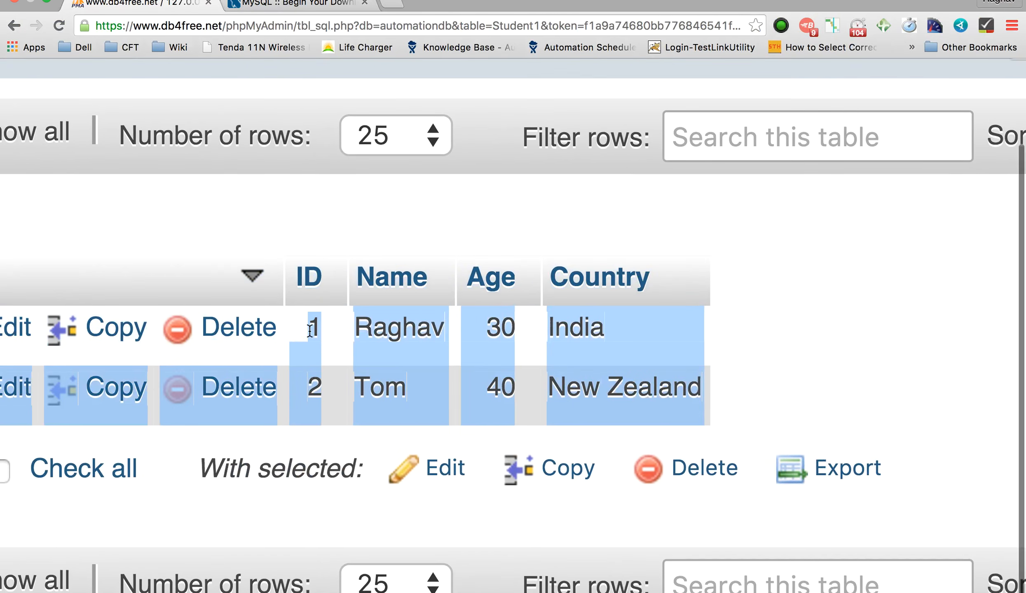
key("super+Tab")
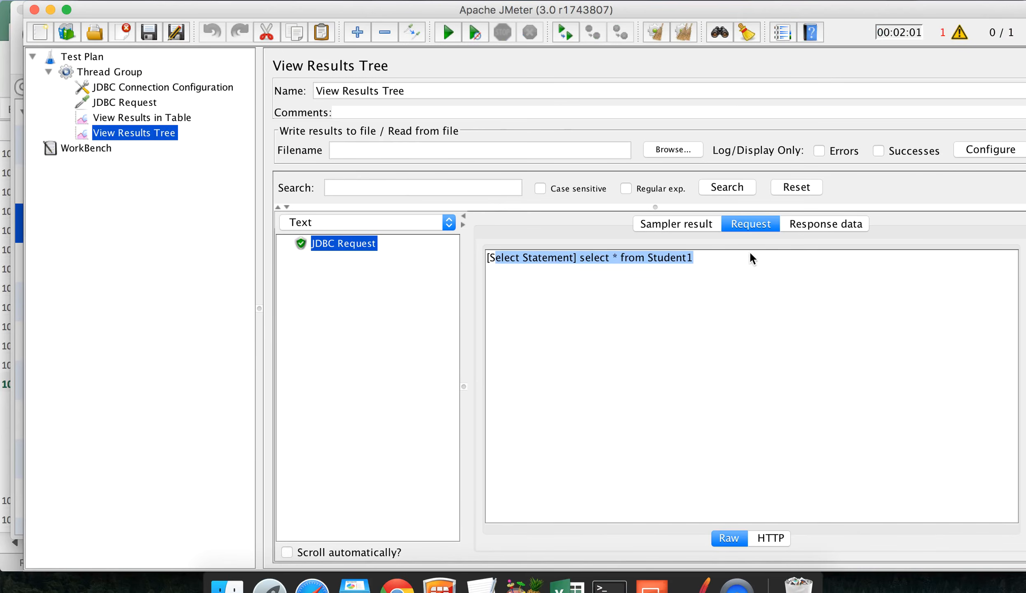
Step: Highlight the returned ID/Name/Age/Country rows in Response data, then bring the TextEdit notes forward
left_click(811, 227)
left_click(783, 275)
left_click_drag(782, 275, 472, 246)
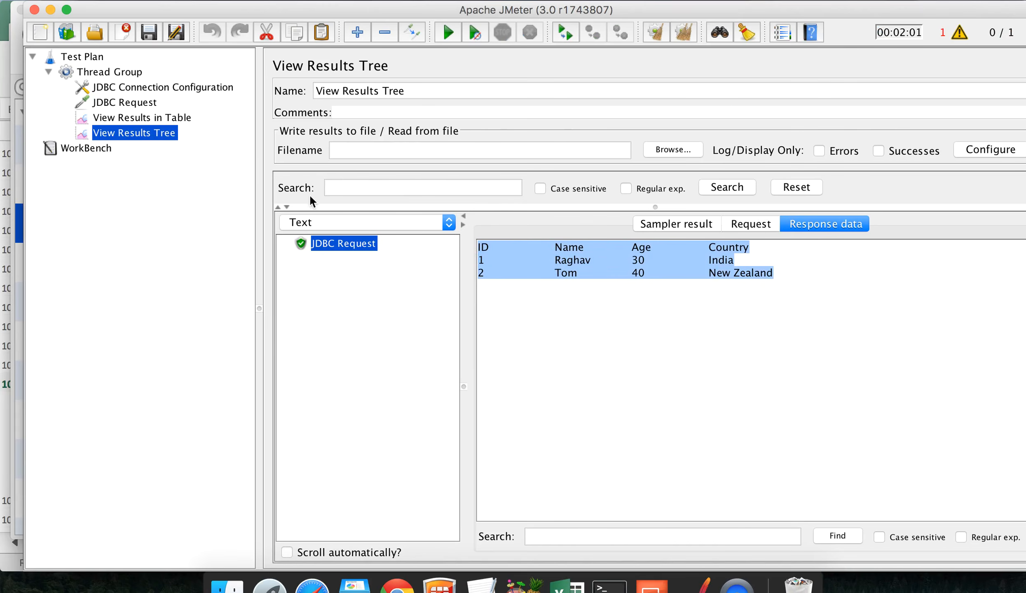
left_click(119, 75)
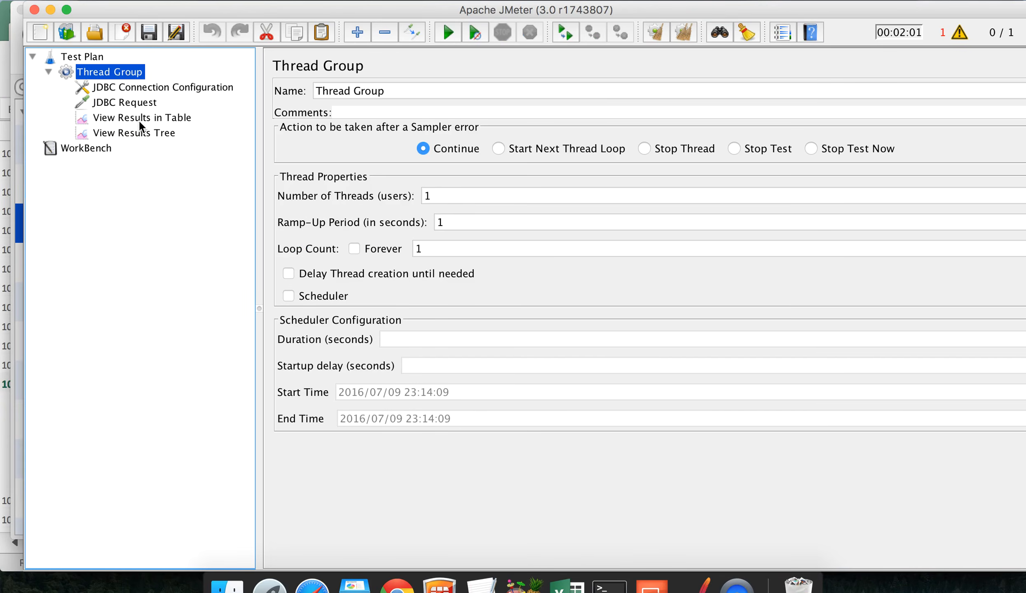
left_click(140, 134)
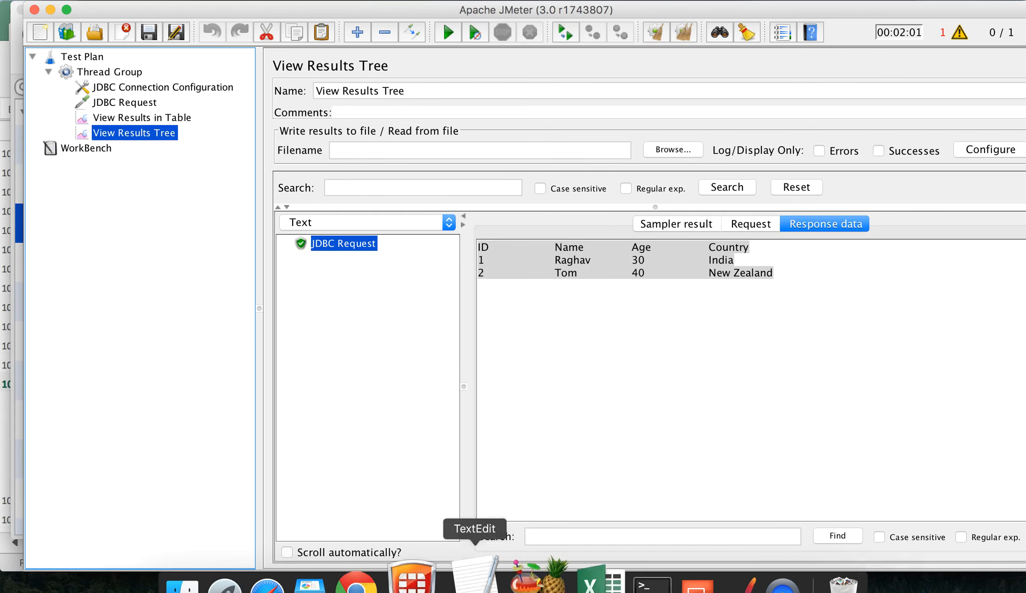
left_click(485, 590)
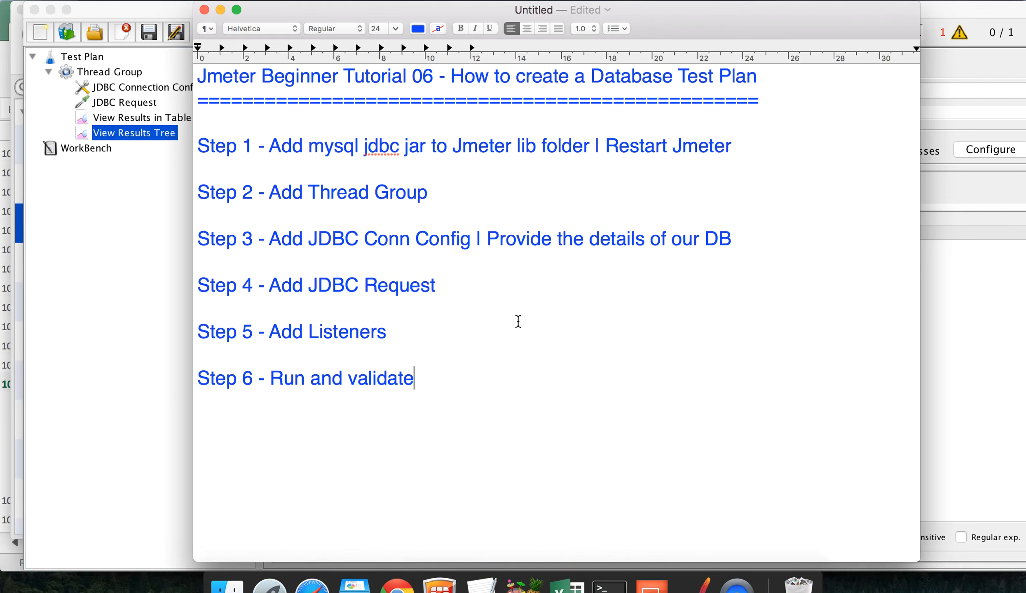